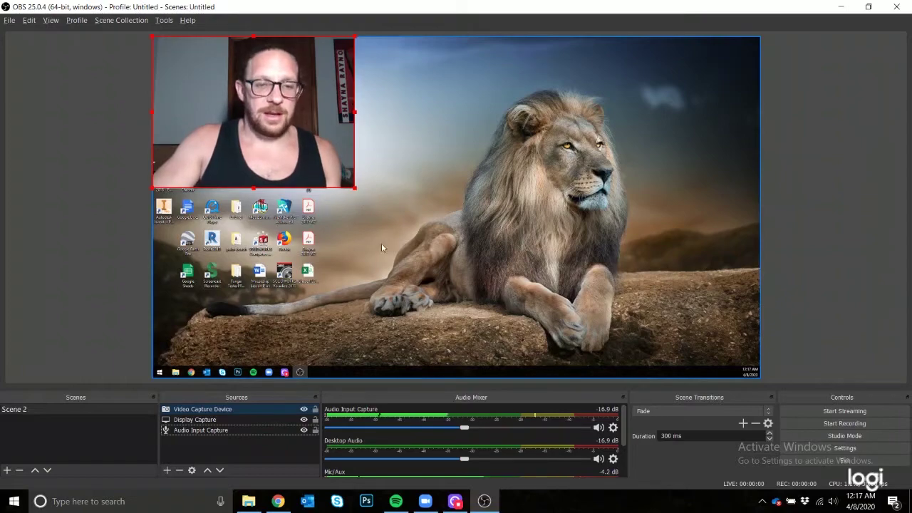
Step: Show the obsproject.com tab in Chrome, then switch back to OBS Studio
left_click(278, 501)
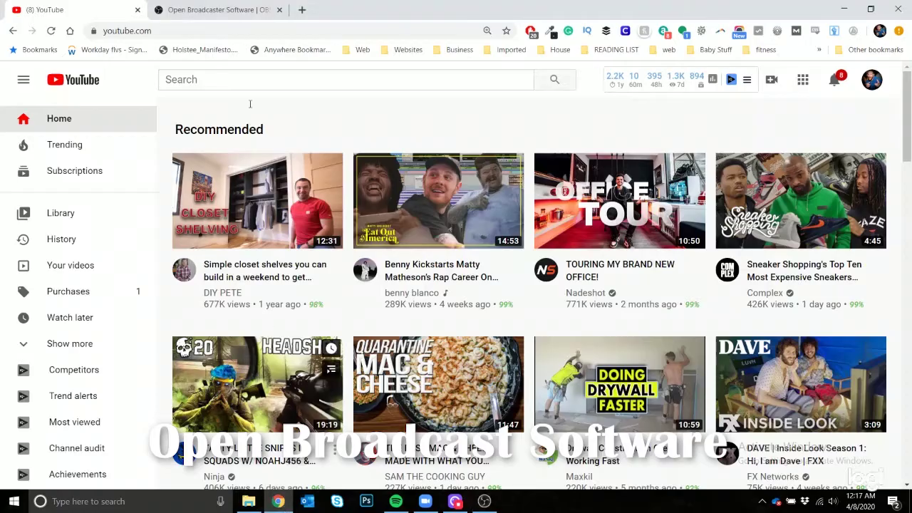
left_click(203, 9)
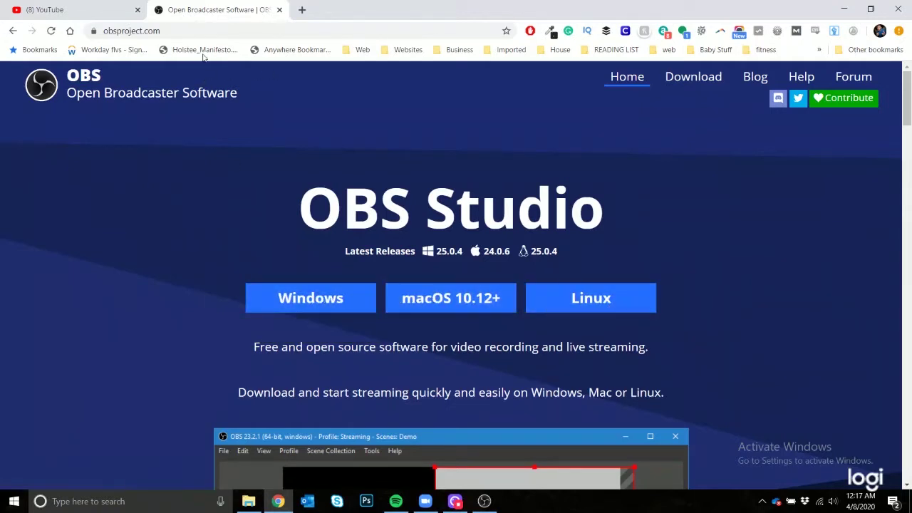
key("alt+Tab")
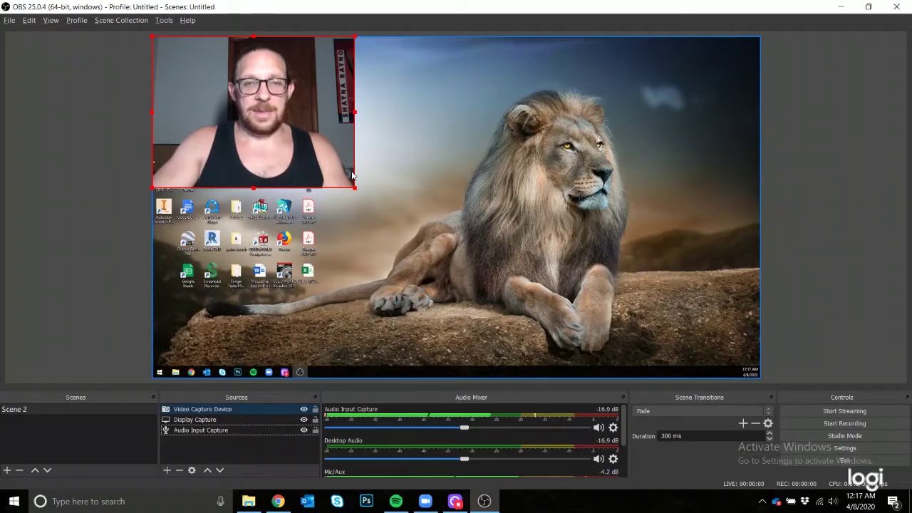
key("alt+Tab")
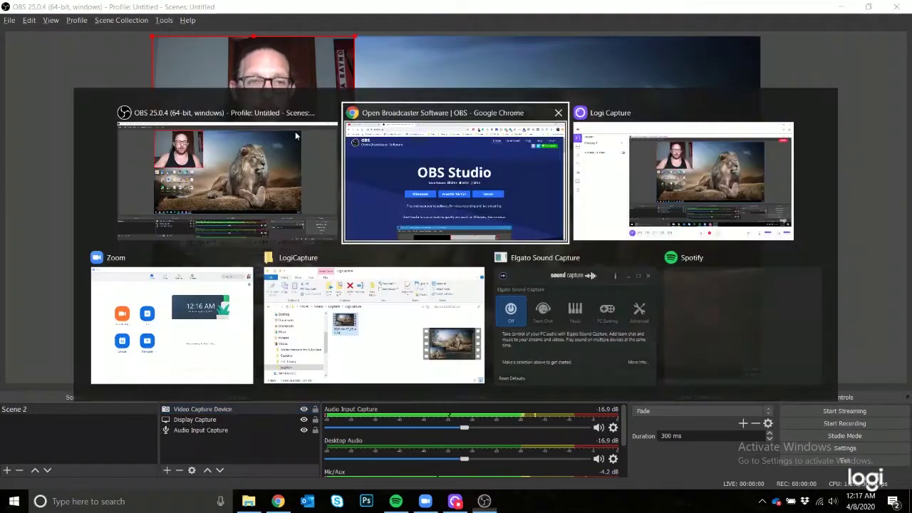
Step: On the YouTube tab, choose Go live from the Create menu
left_click(97, 15)
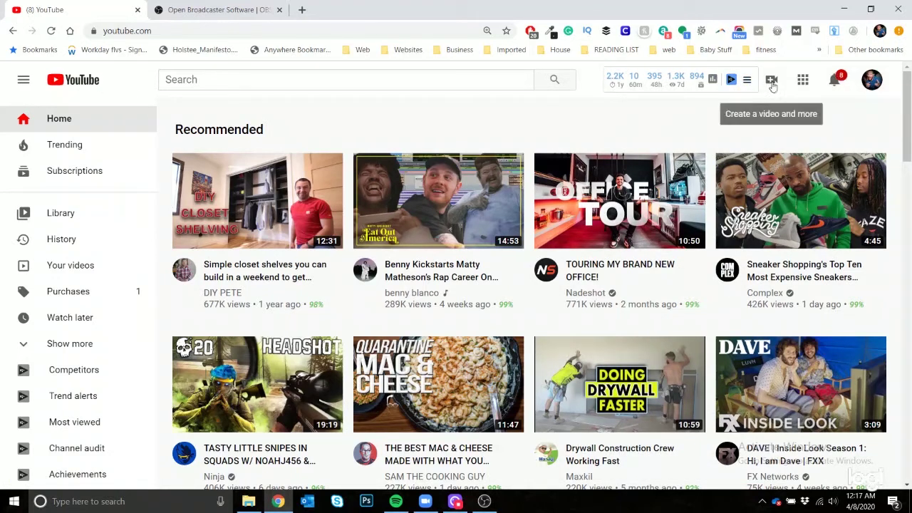
left_click(772, 82)
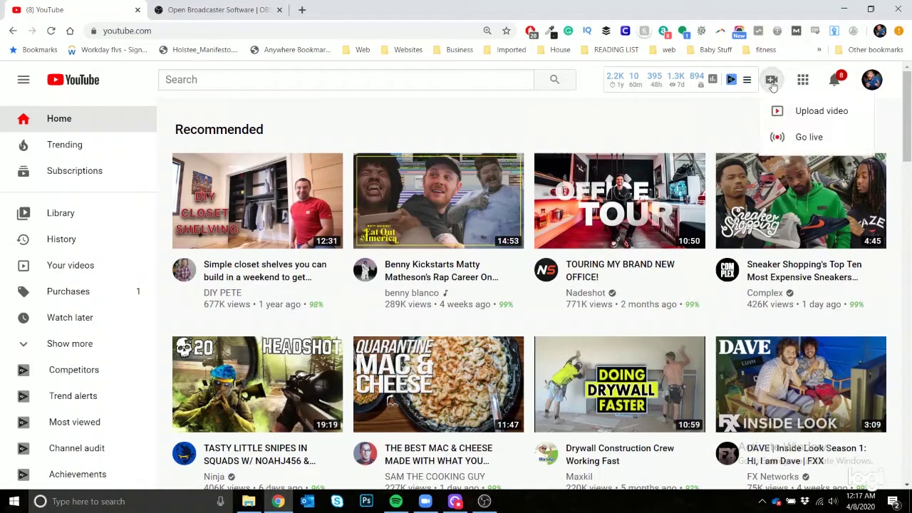
left_click(800, 136)
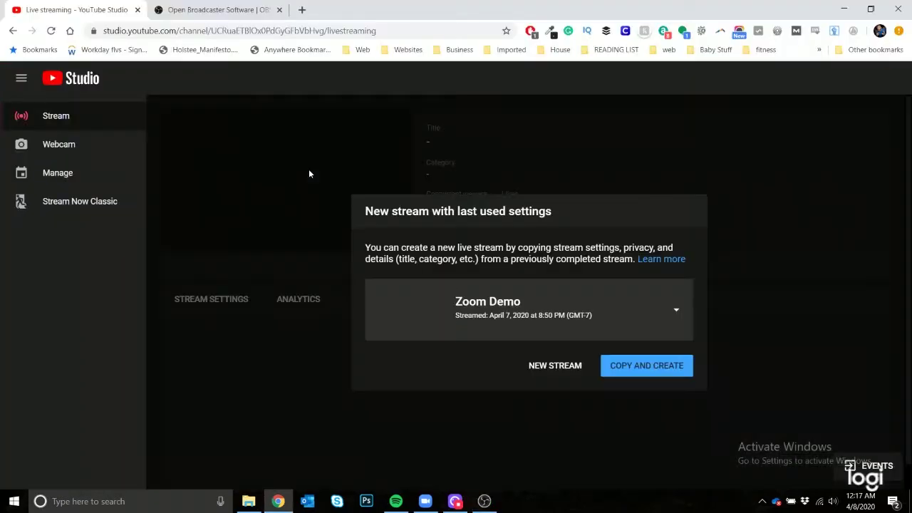
Step: Start a new stream titled 'Zoom Tutorial' and set its visibility to Public
left_click(577, 375)
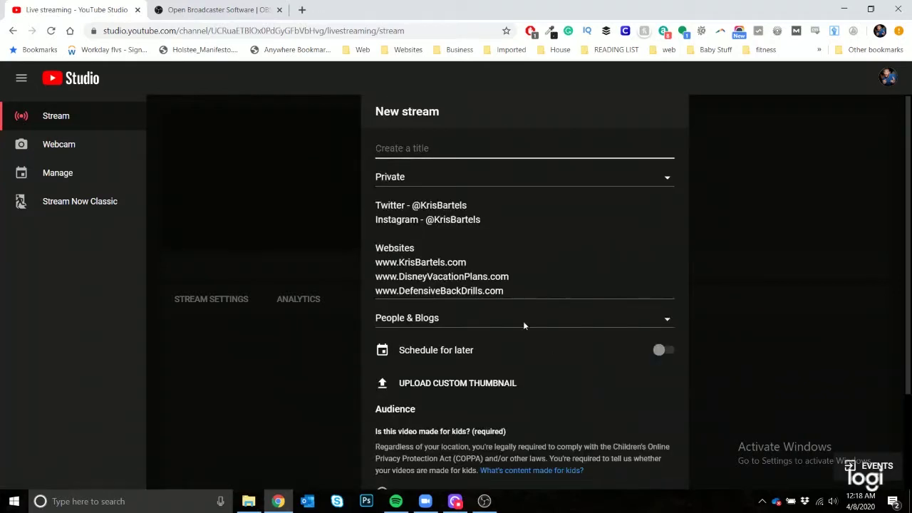
type("Zoom Tutorial")
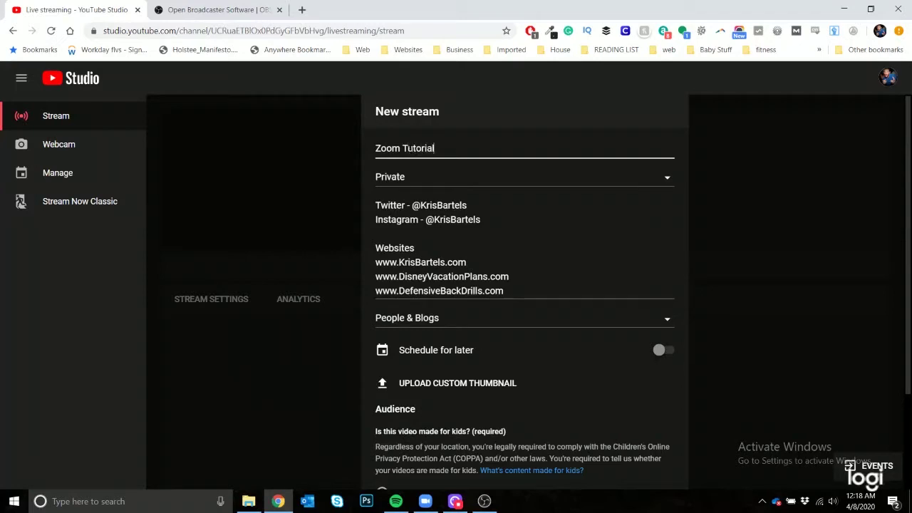
left_click(422, 185)
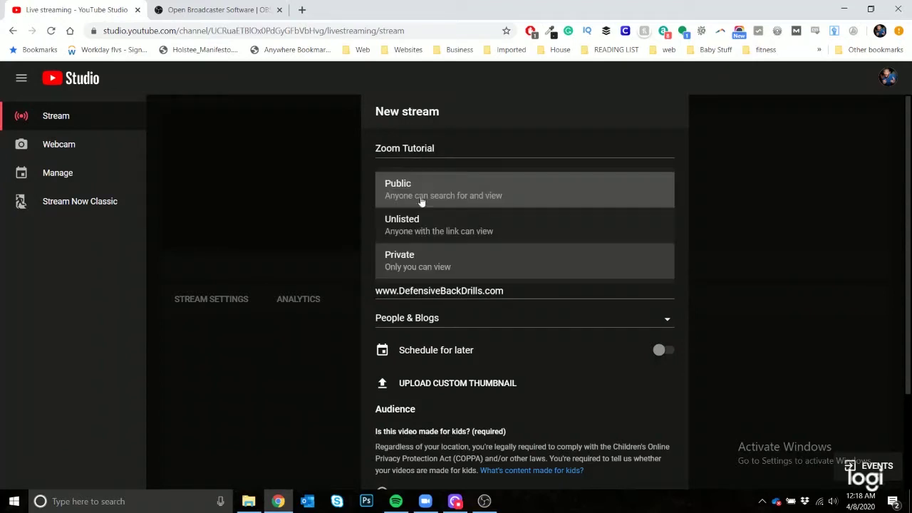
left_click(432, 202)
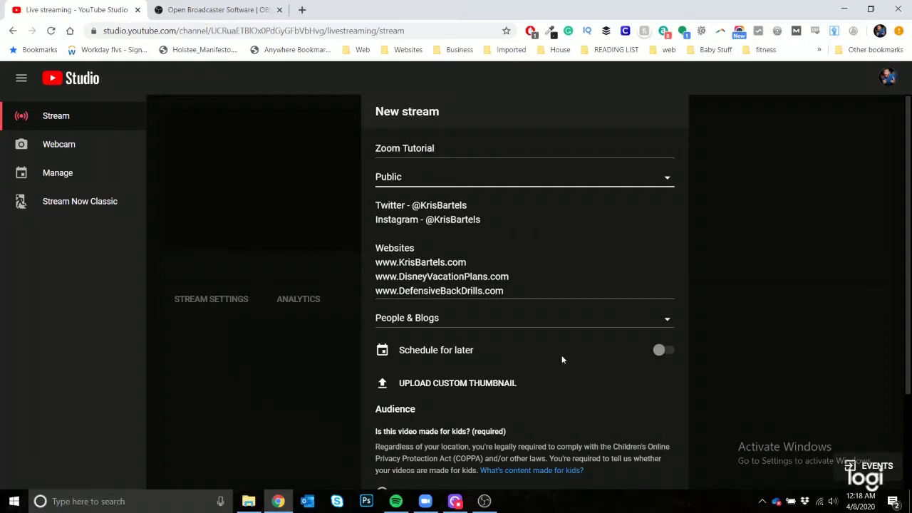
Step: Switch visibility between Private and Unlisted, ending on Private
left_click(545, 183)
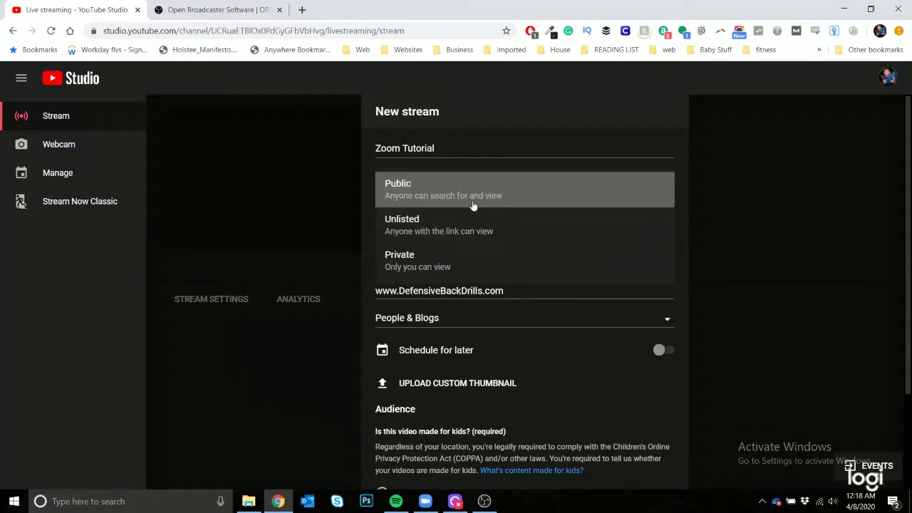
left_click(433, 256)
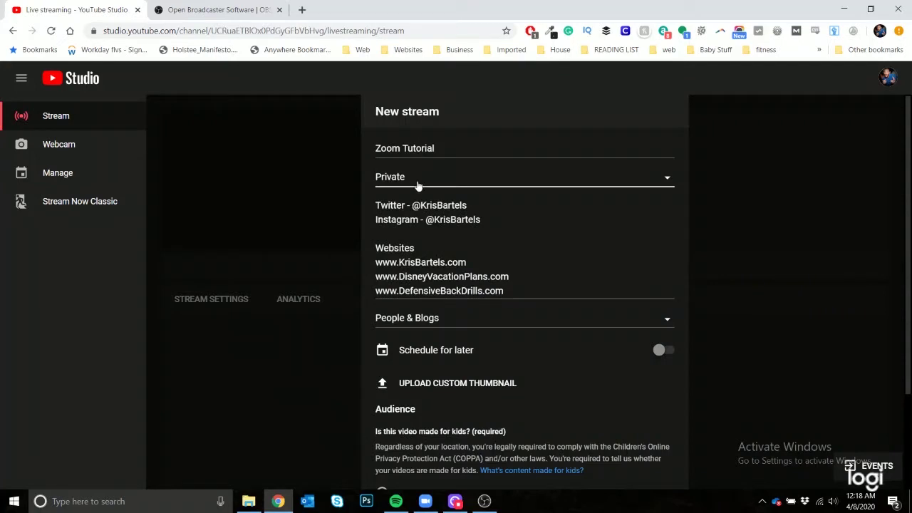
left_click(459, 184)
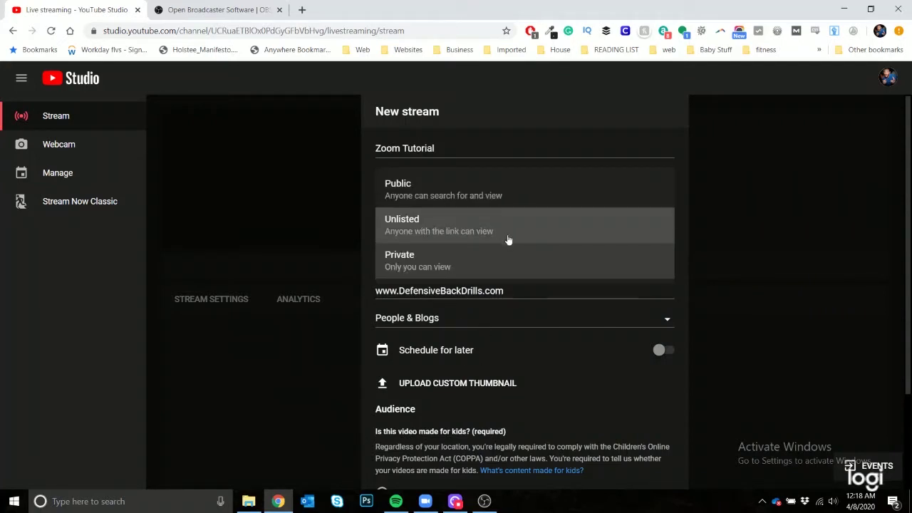
left_click(485, 233)
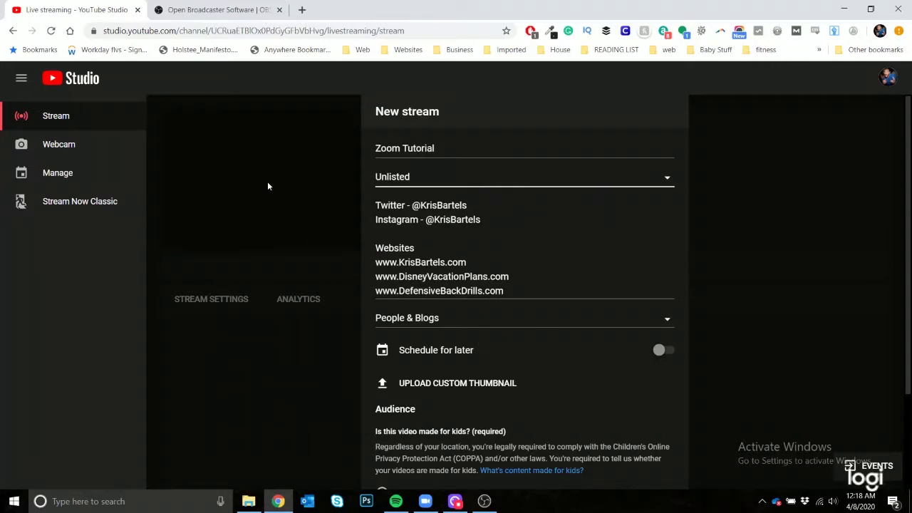
left_click(479, 175)
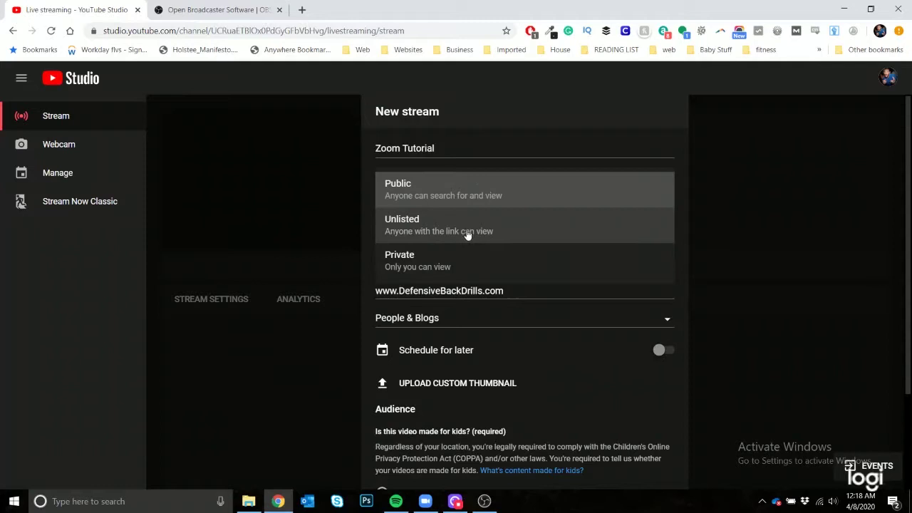
left_click(427, 260)
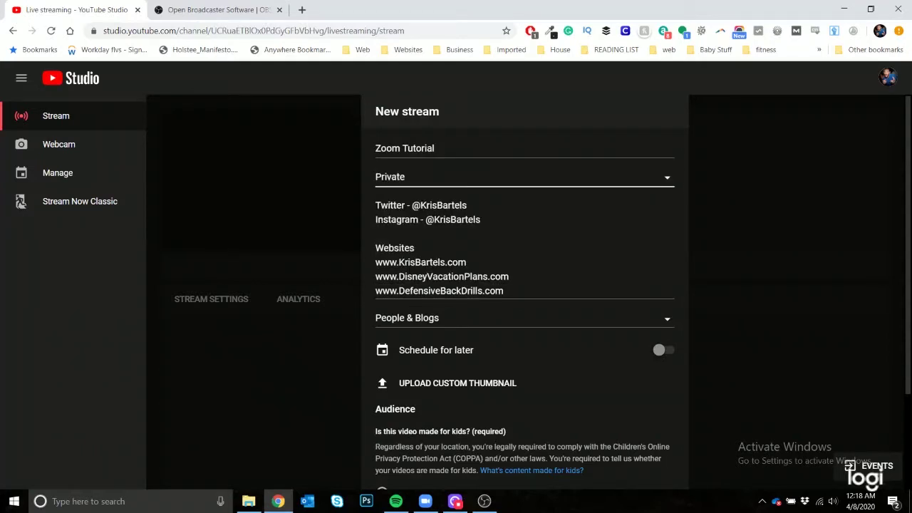
Step: Mark the stream 'No, it's not made for kids', create it, and switch to OBS
scroll(421, 293, "down", 3)
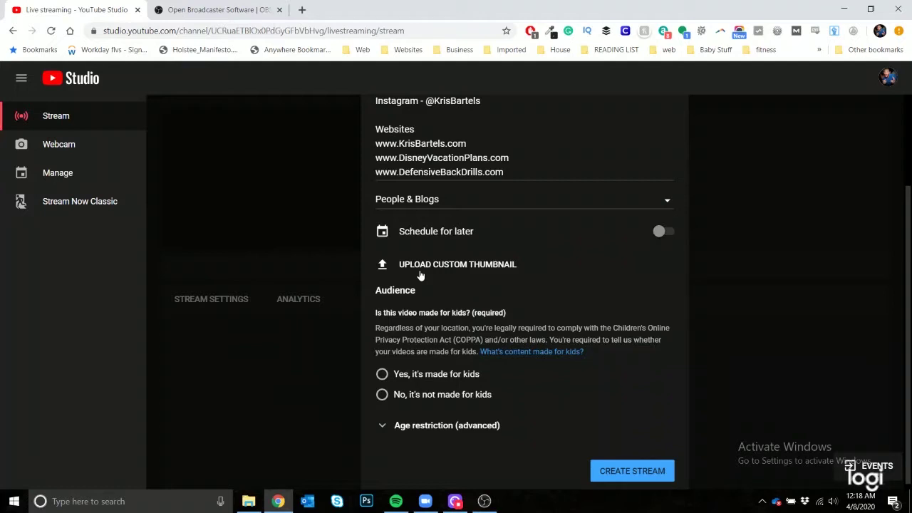
left_click(384, 396)
left_click(621, 470)
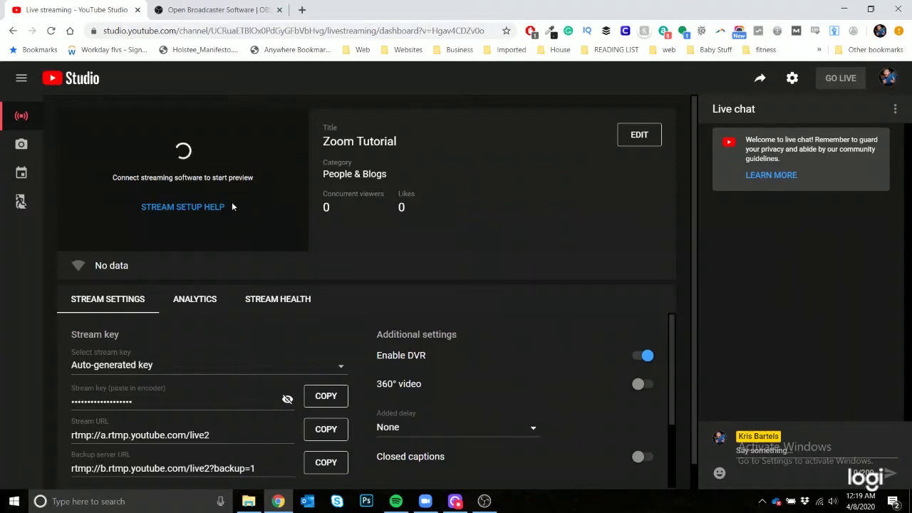
key("alt+Tab")
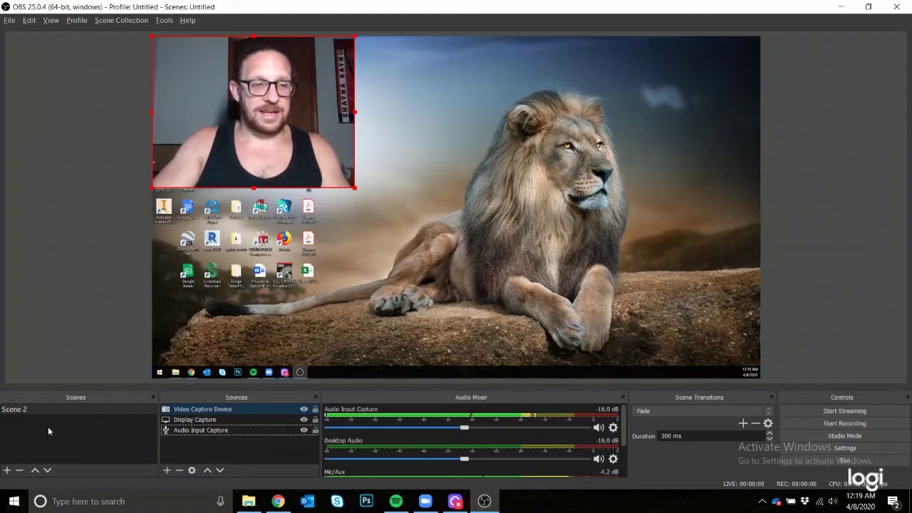
Step: In Scene 2, review the webcam properties unchanged, then bring up Display Capture's context menu
left_click(30, 407)
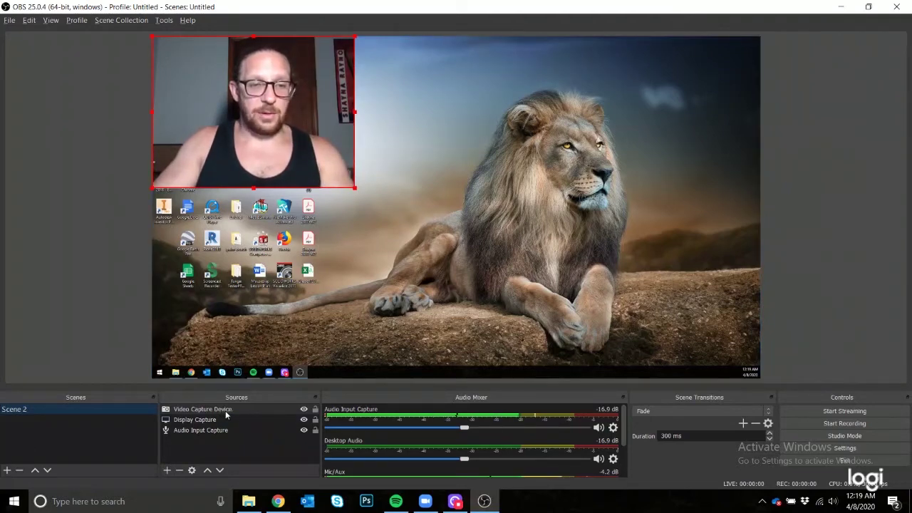
left_click(274, 410)
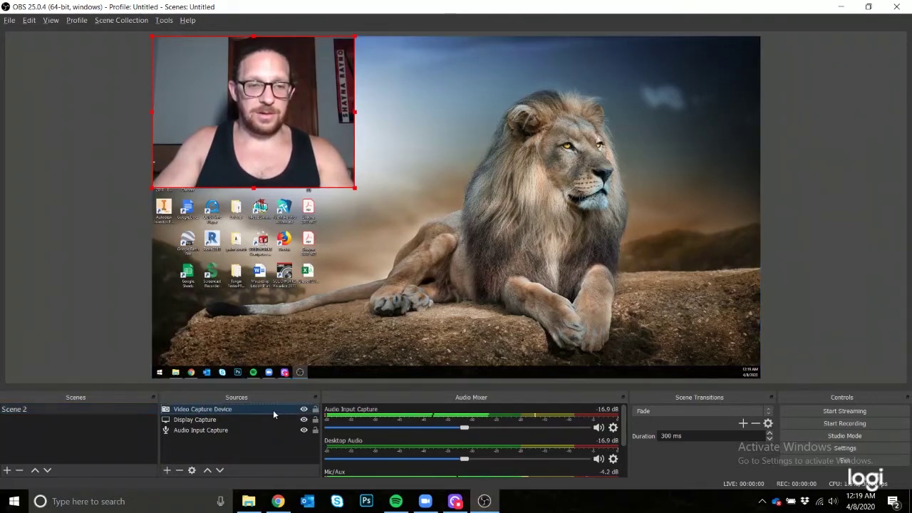
right_click(273, 409)
left_click(279, 402)
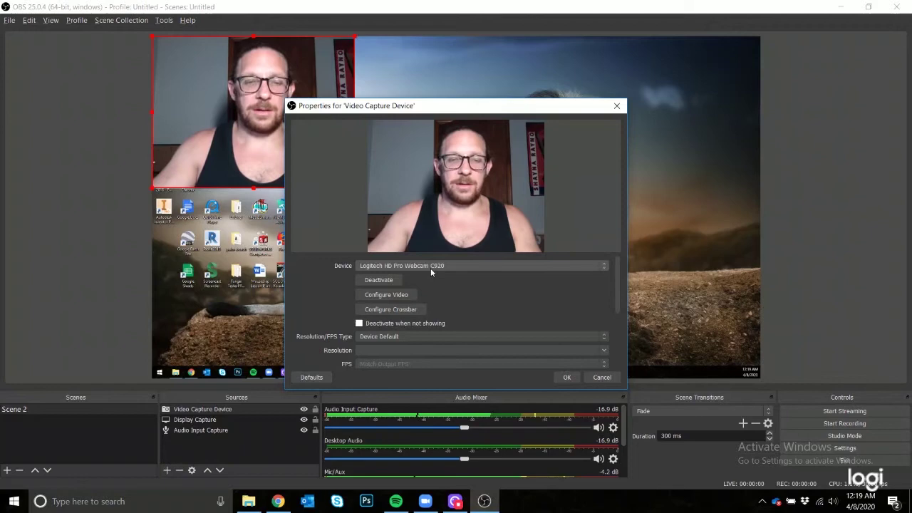
left_click(616, 105)
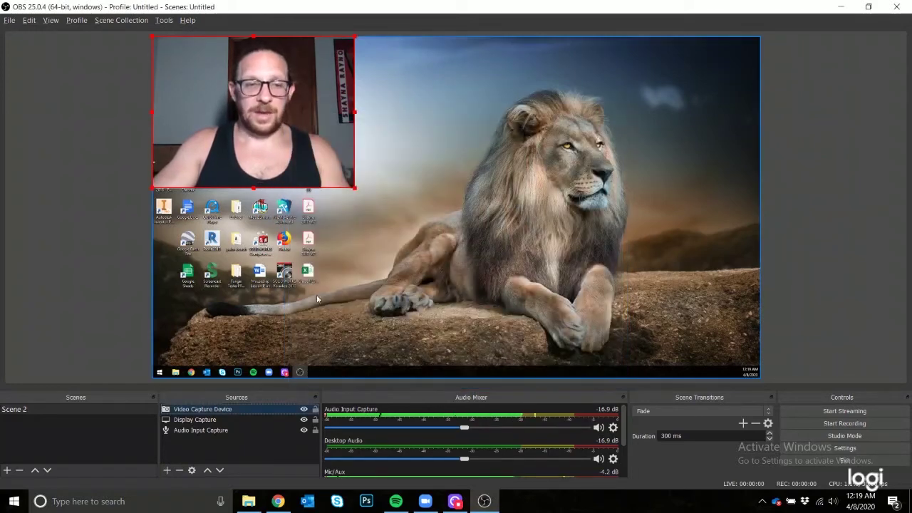
left_click(212, 424)
right_click(212, 425)
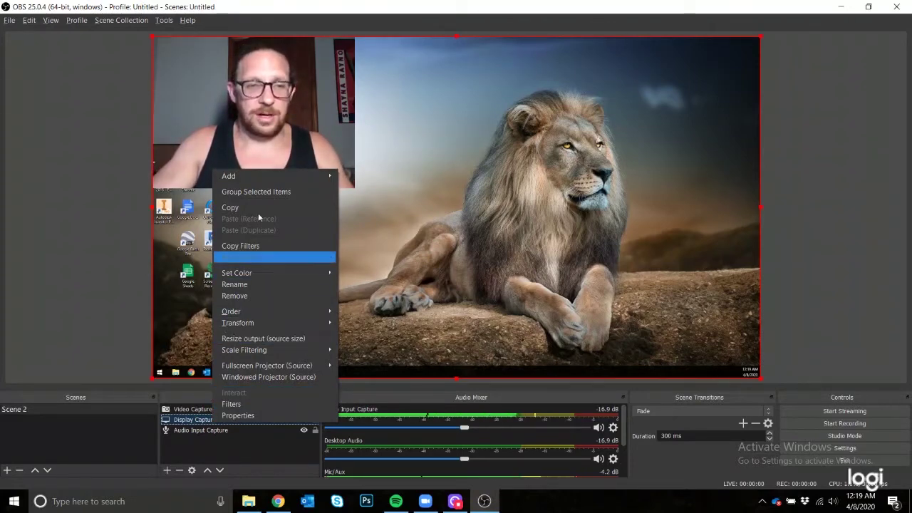
Step: Check the Display Capture properties unchanged, then hide the Video Capture Device source
left_click(238, 415)
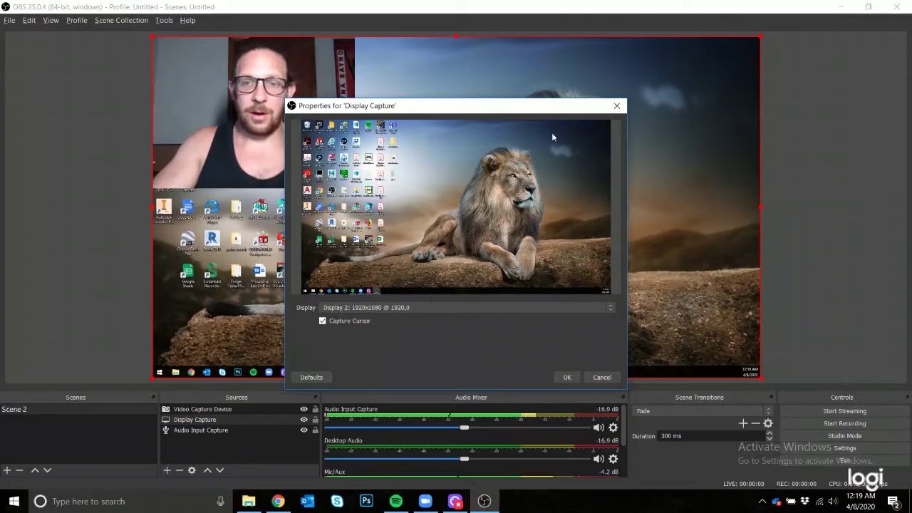
left_click(617, 105)
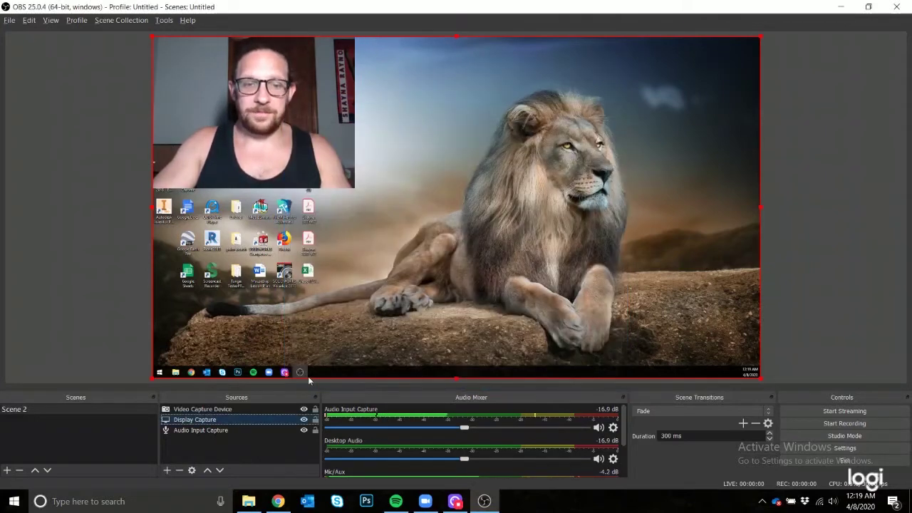
left_click(218, 430)
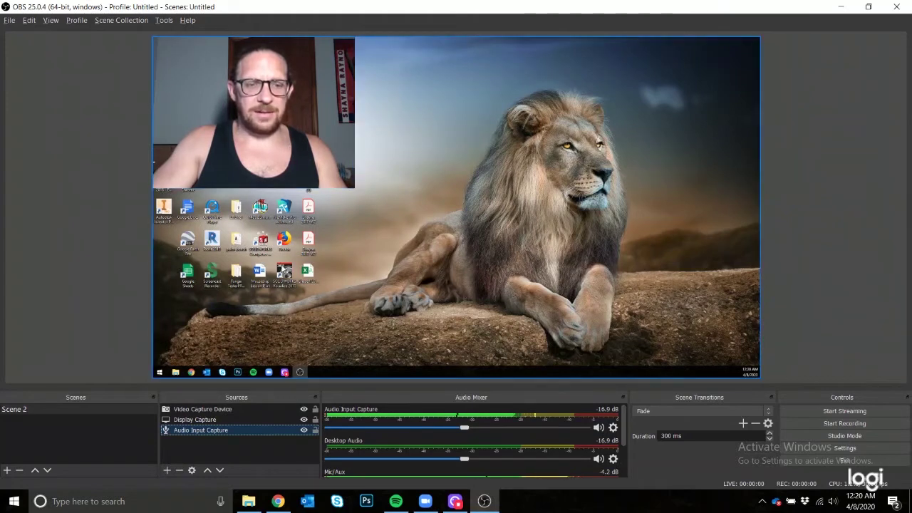
left_click(304, 410)
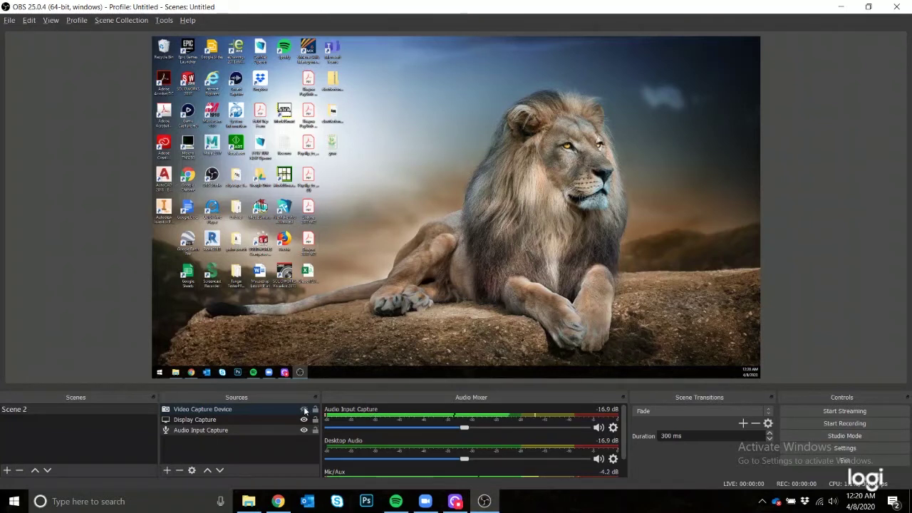
Step: Show the webcam source again and reopen Settings from the File menu
left_click(305, 410)
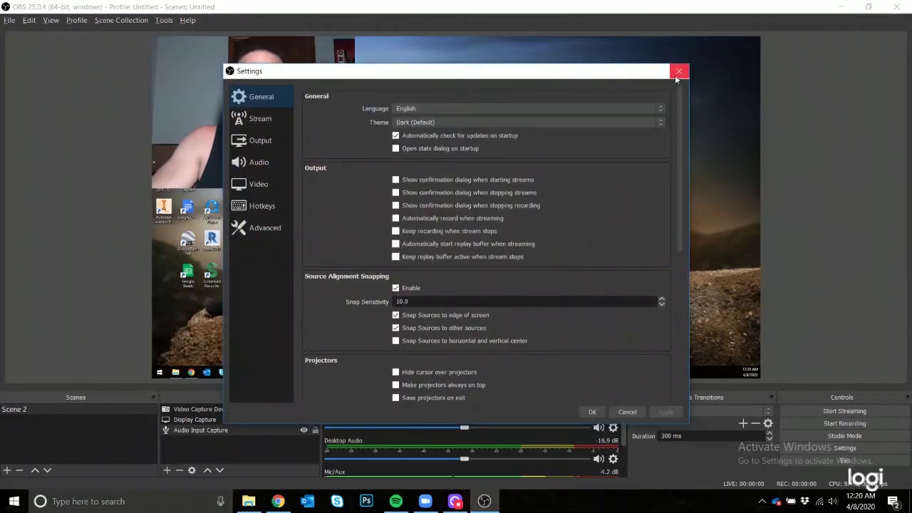
left_click(678, 72)
left_click(10, 20)
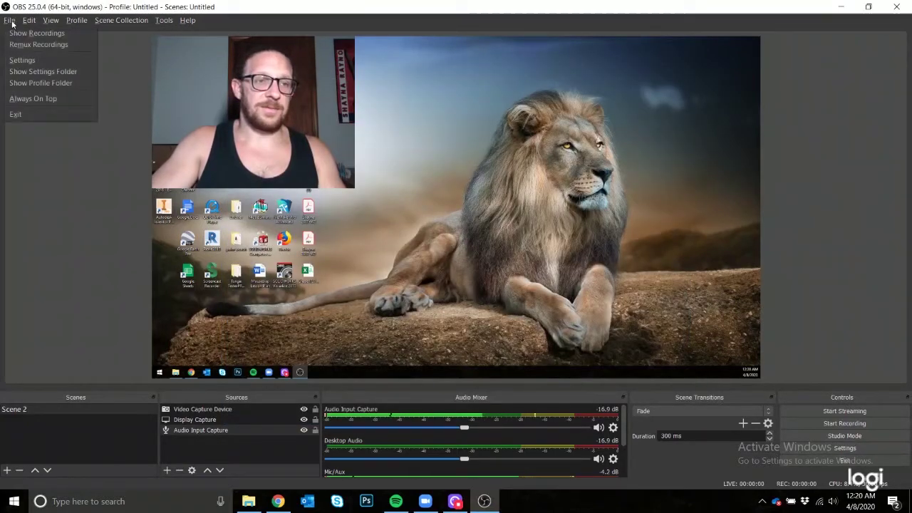
left_click(24, 60)
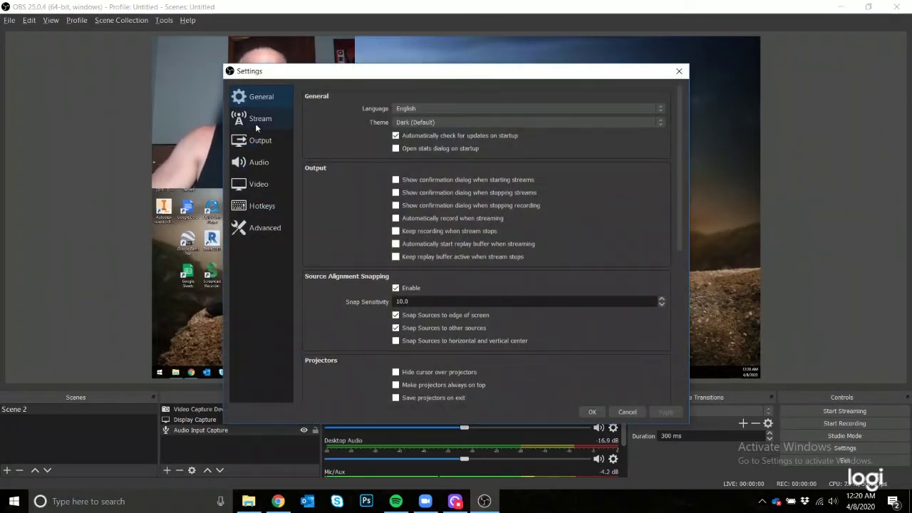
Step: On the Stream page, keep YouTube / YouTube Gaming service and the Primary ingest server
left_click(255, 123)
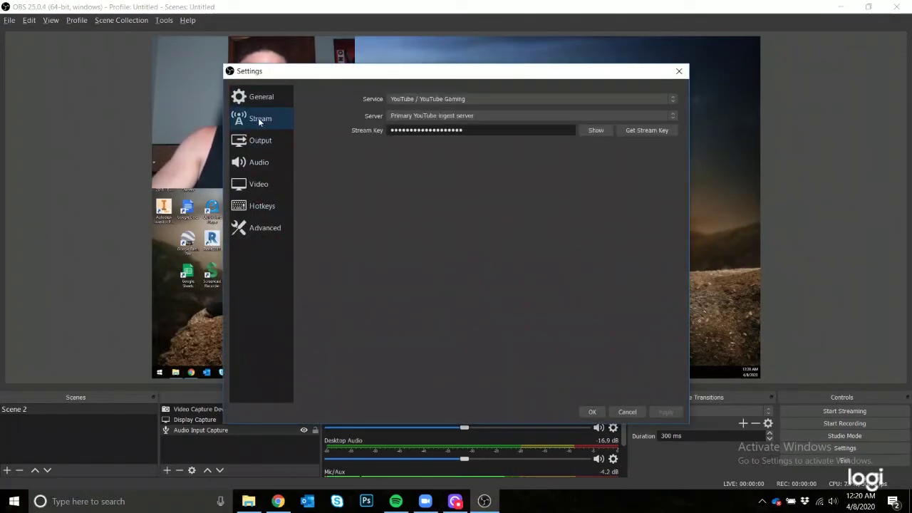
left_click(410, 99)
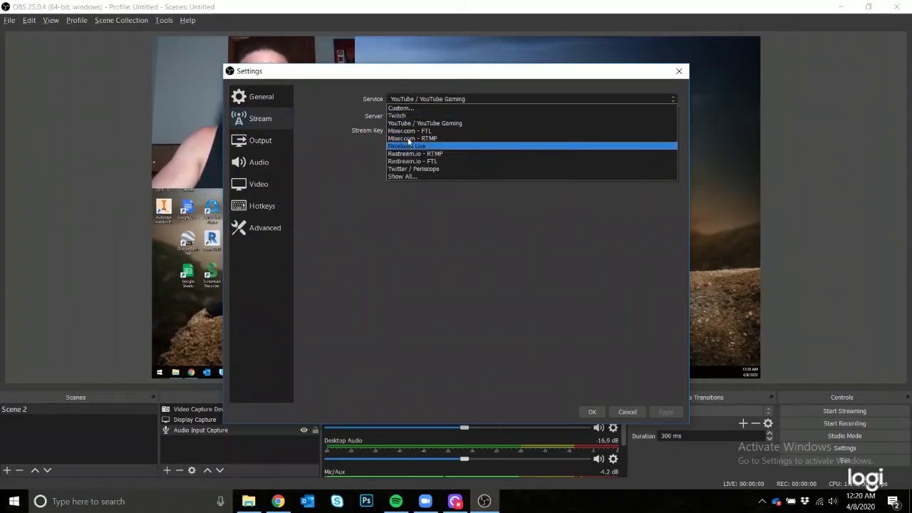
left_click(409, 125)
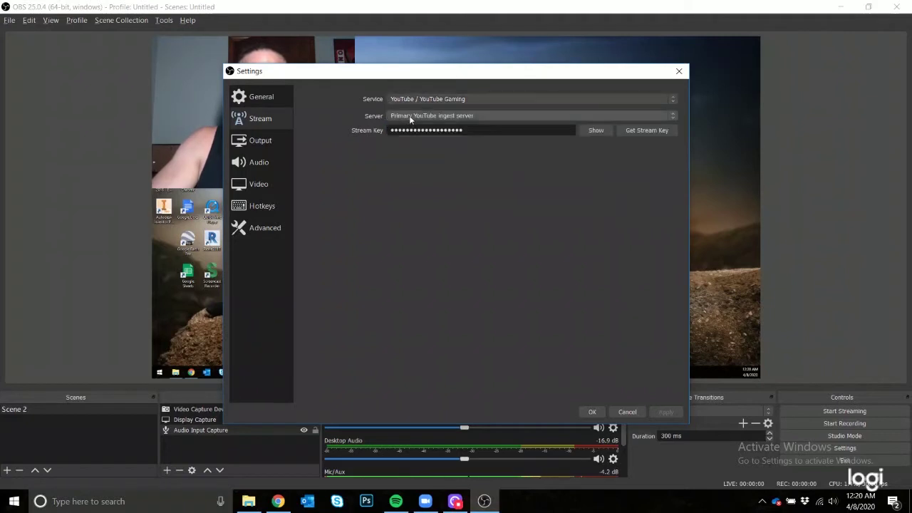
left_click(403, 118)
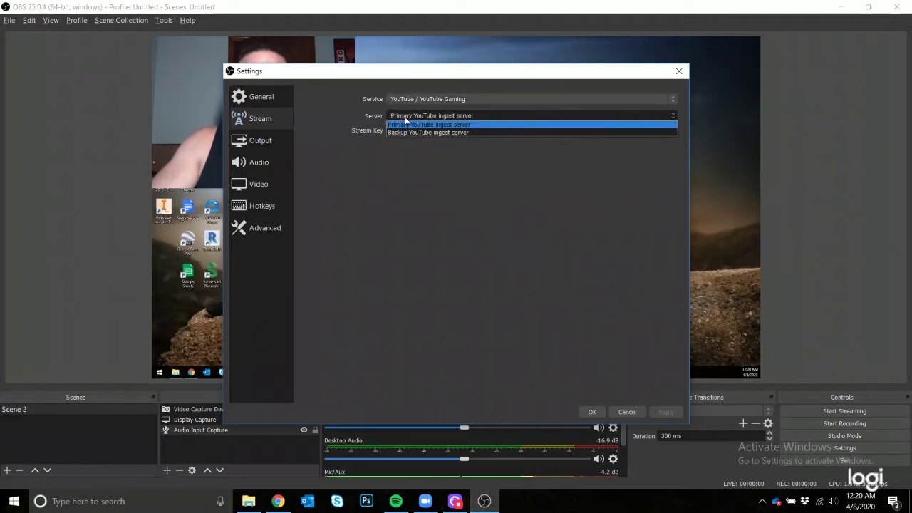
left_click(405, 119)
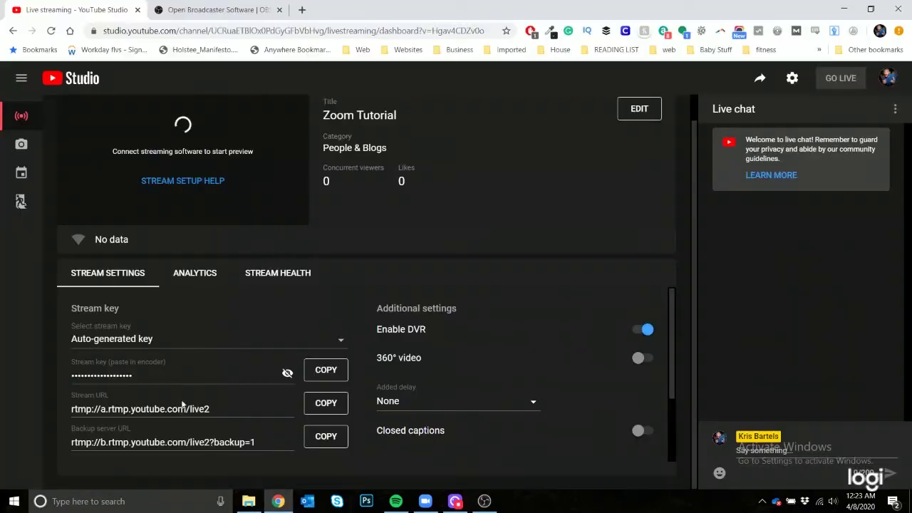
Step: Copy the stream key from YouTube Studio into OBS's Stream Key field and apply
left_click(325, 370)
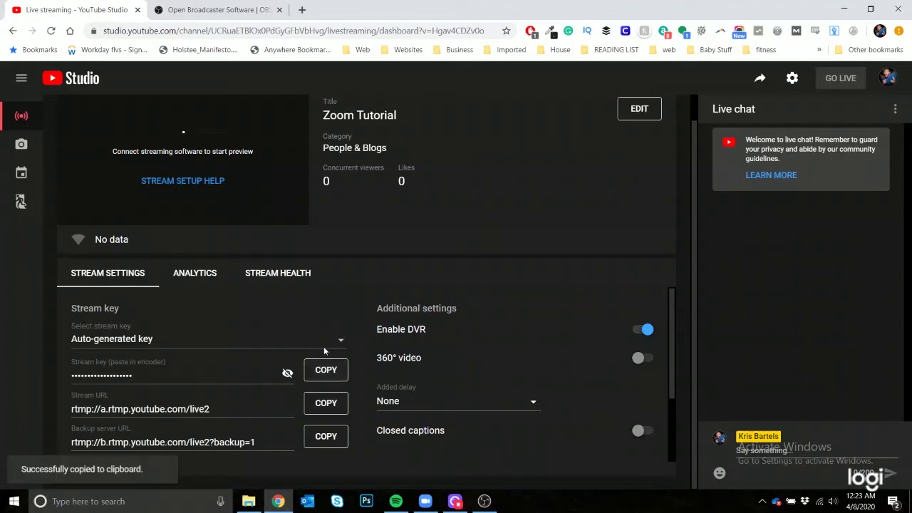
key("alt+Tab")
key("ctrl+v")
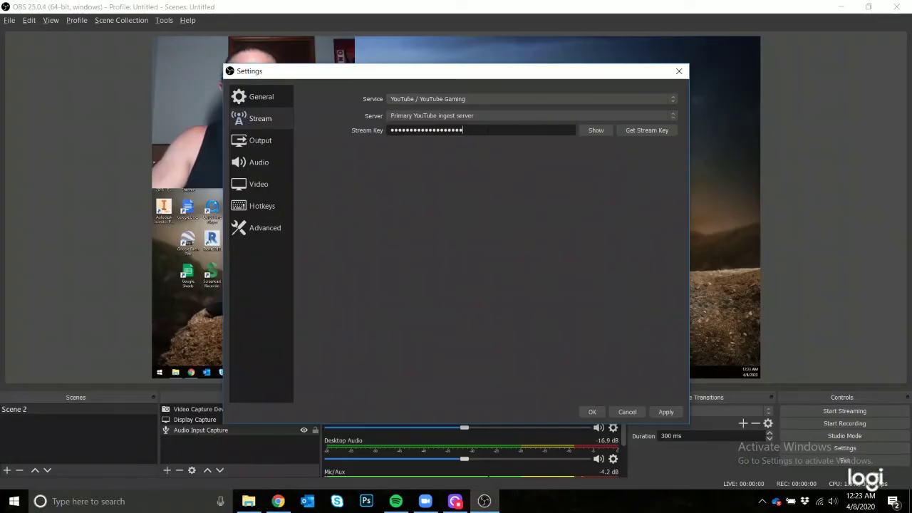
key("ctrl+a")
left_click(484, 131)
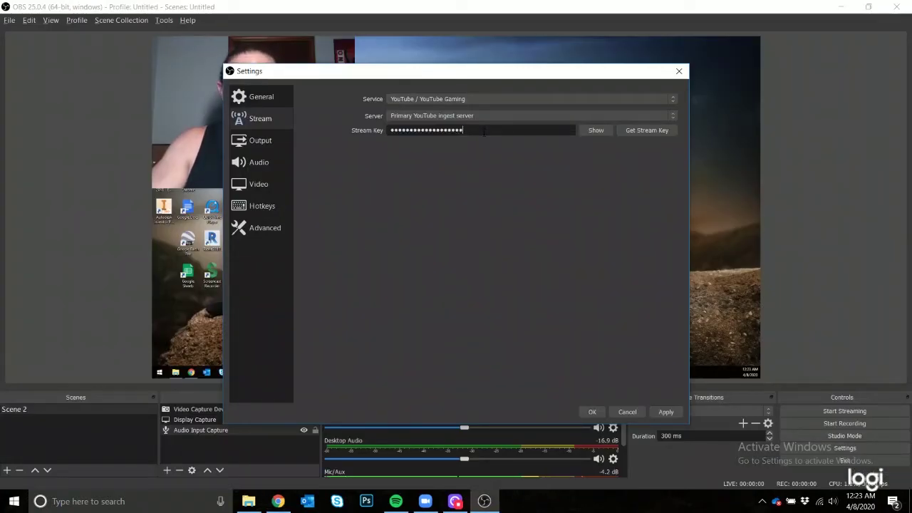
left_click(659, 411)
left_click(596, 412)
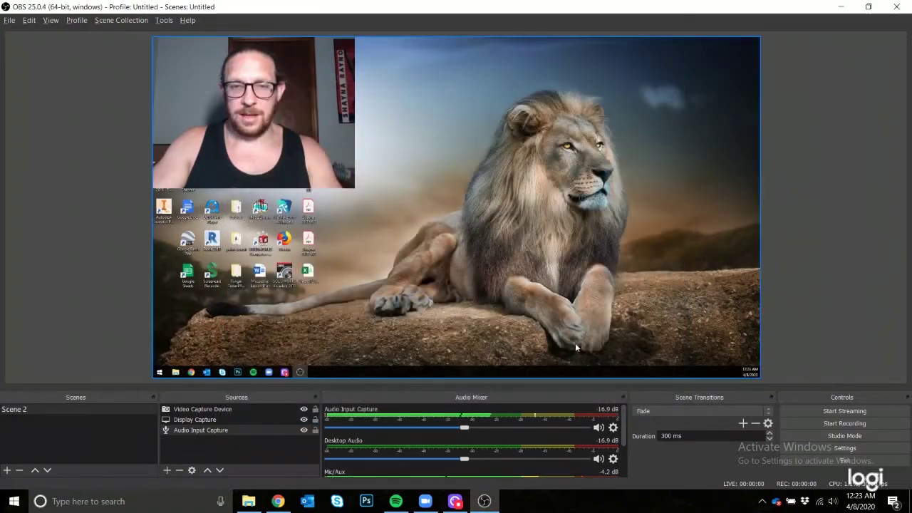
Step: Start streaming from OBS and confirm the feed in YouTube Studio's preview
key("alt+Tab")
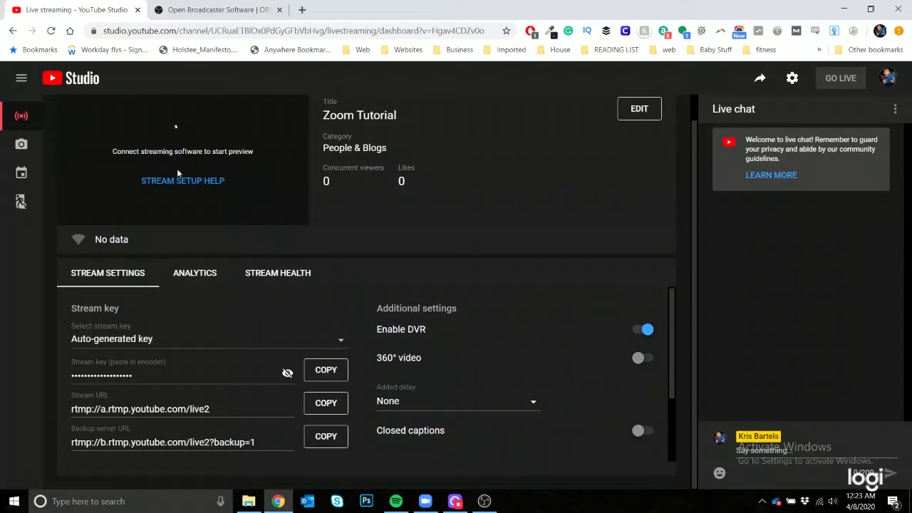
key("alt+Tab")
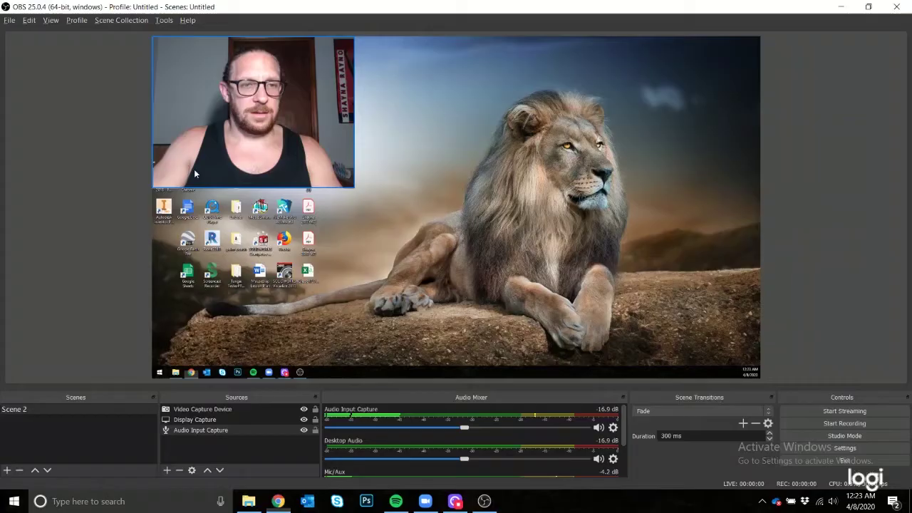
left_click(844, 411)
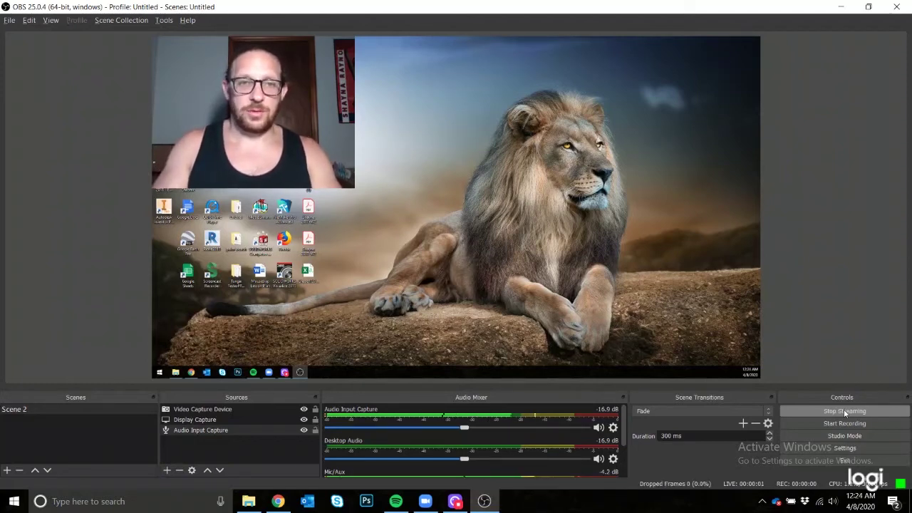
key("alt+Tab")
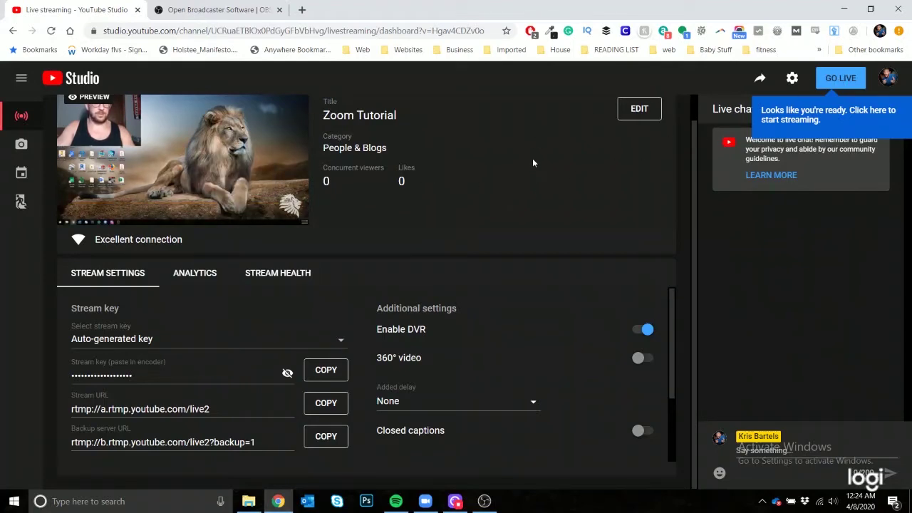
key("alt+Tab")
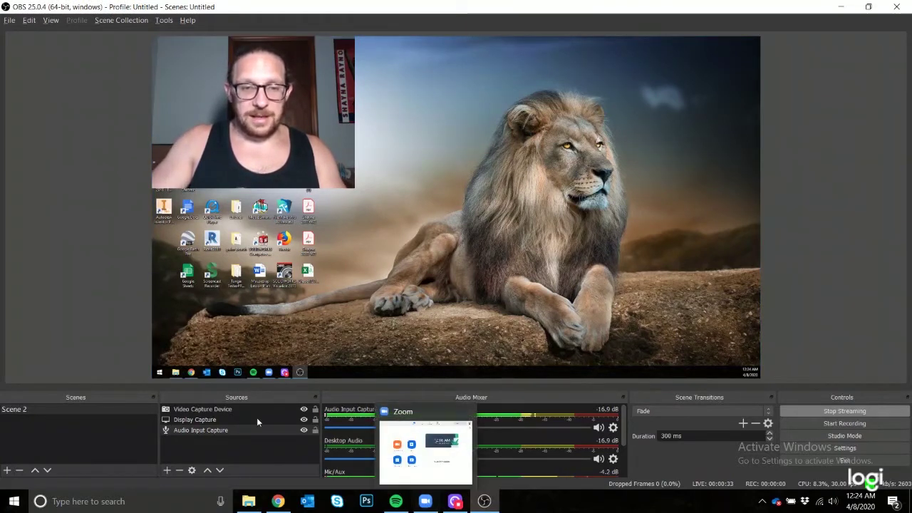
Step: Hide the webcam source and start a new Zoom meeting with computer audio
left_click(305, 411)
left_click(426, 502)
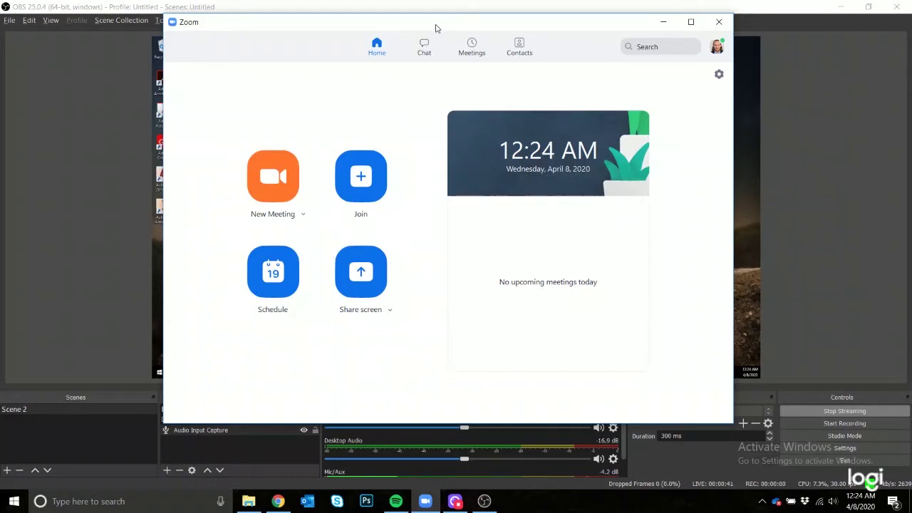
left_click(279, 184)
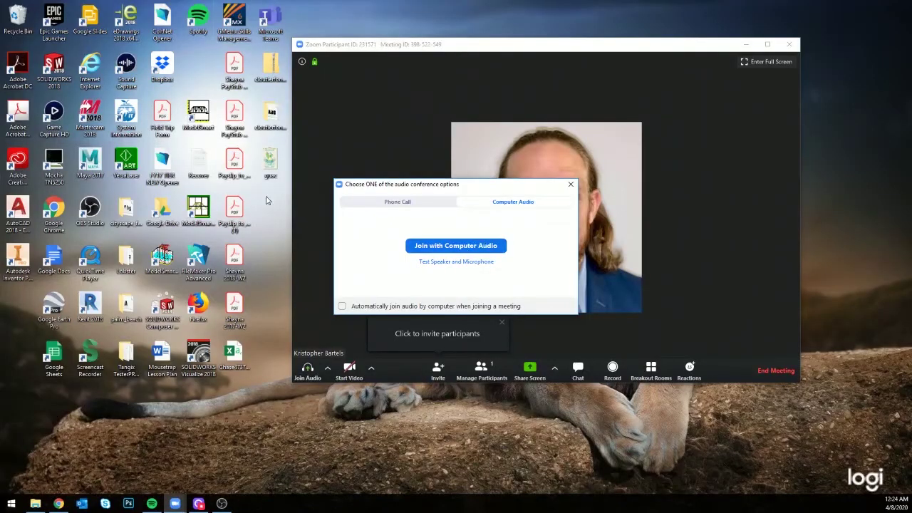
left_click(198, 503)
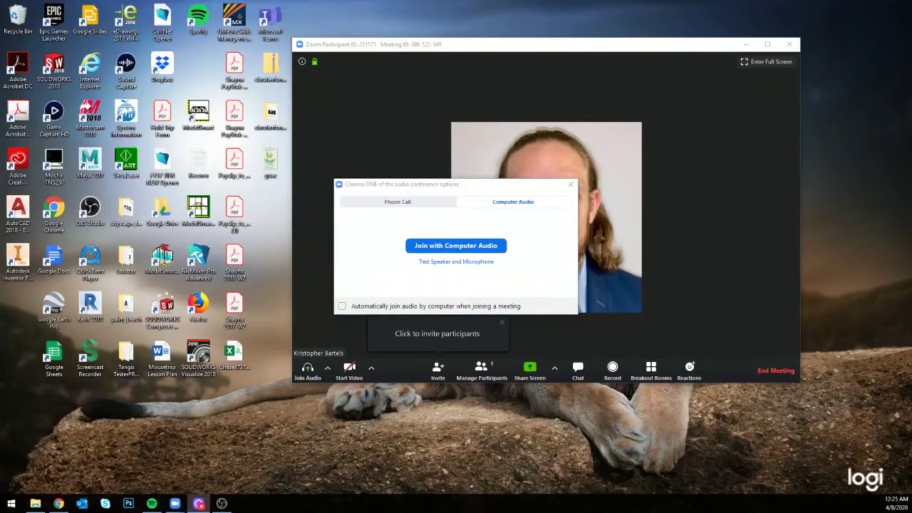
left_click(444, 244)
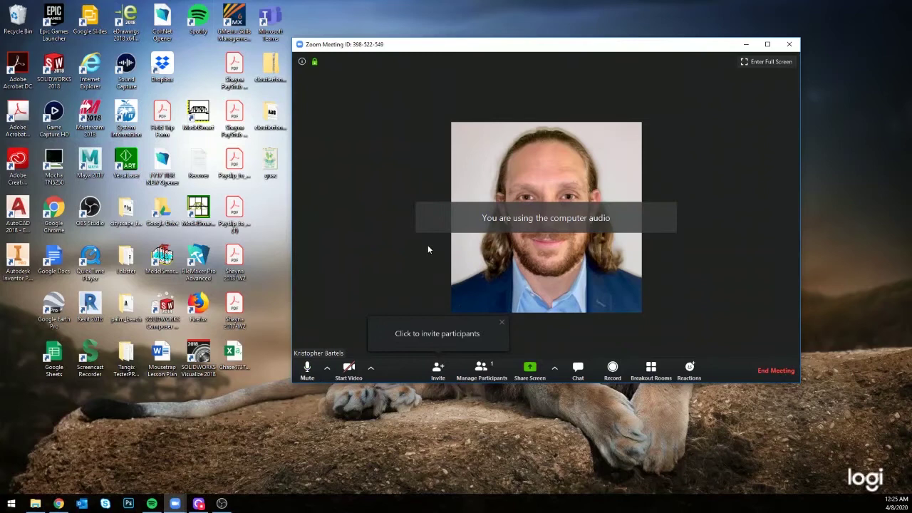
Step: Try starting Zoom's video, cancel the End Meeting prompt, and return to OBS
left_click(350, 368)
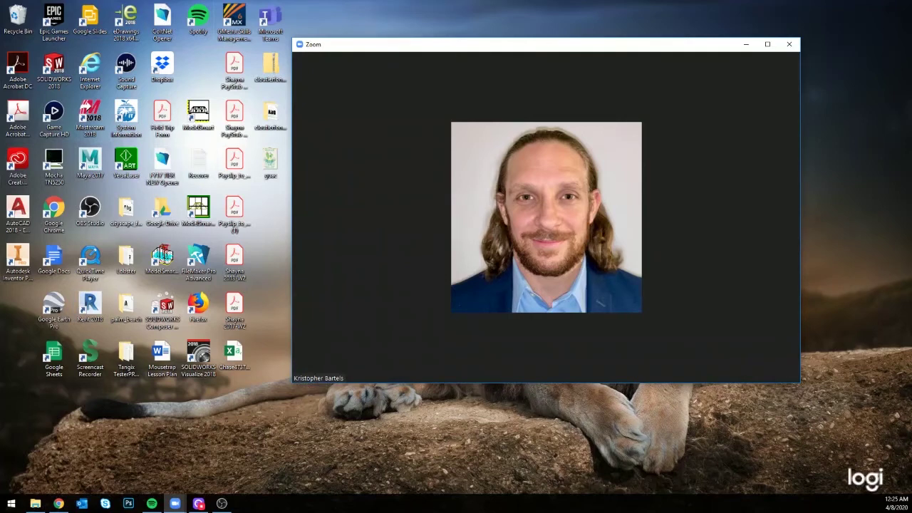
key("alt+q")
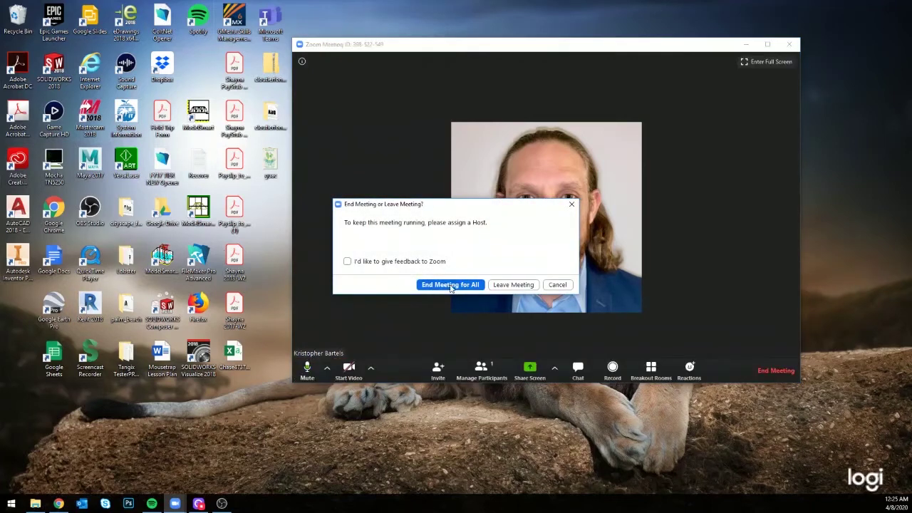
left_click(560, 285)
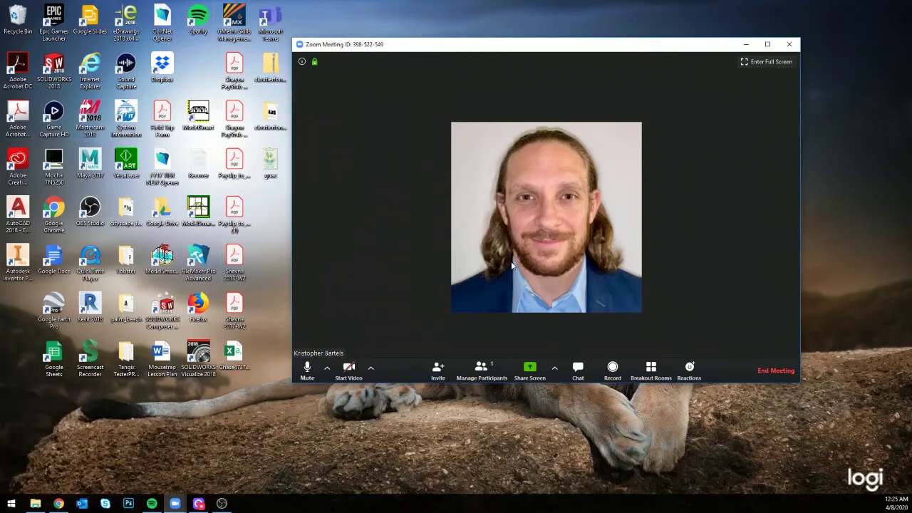
left_click(281, 268)
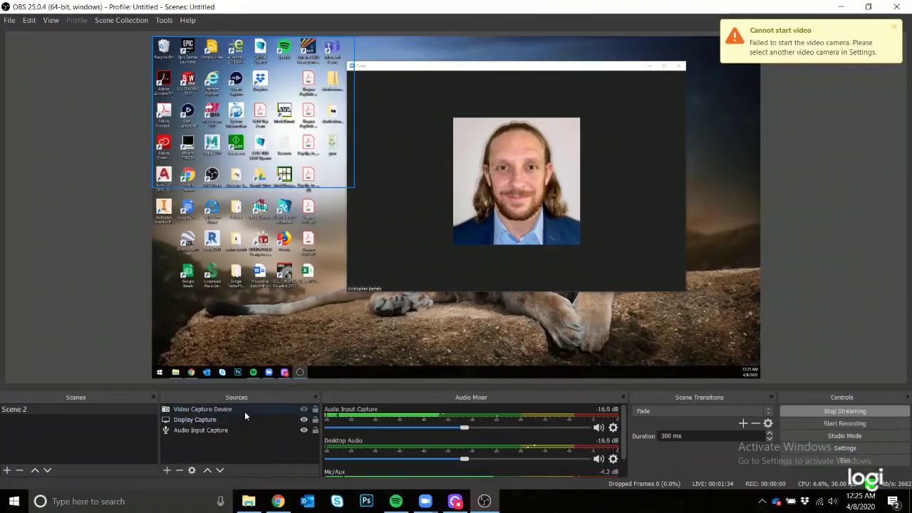
Step: Remove the Video Capture Device webcam source from the OBS scene
right_click(244, 411)
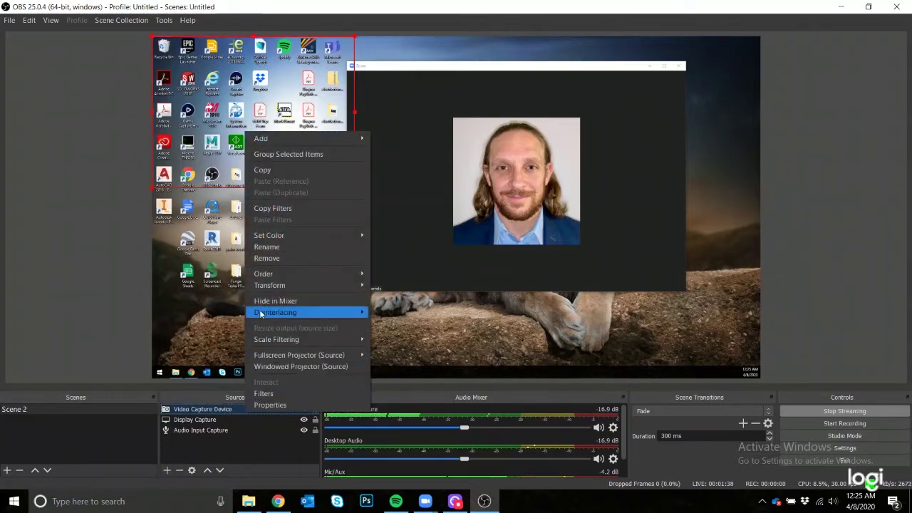
left_click(273, 259)
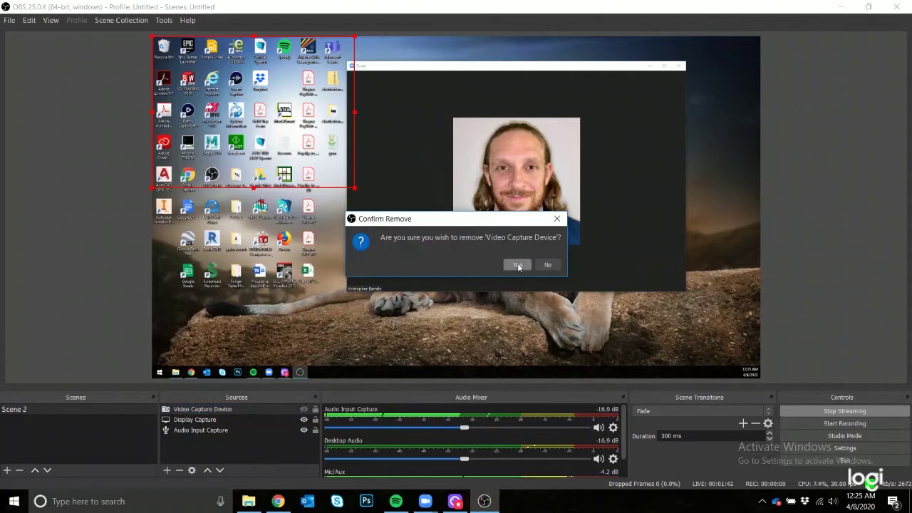
left_click(518, 266)
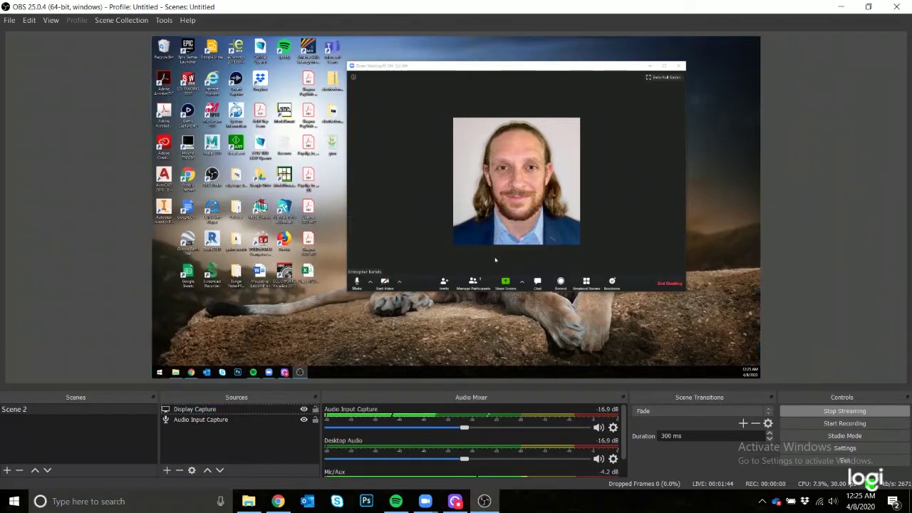
Step: Start the camera in the Zoom meeting and maximize the Zoom meeting window
left_click(385, 283)
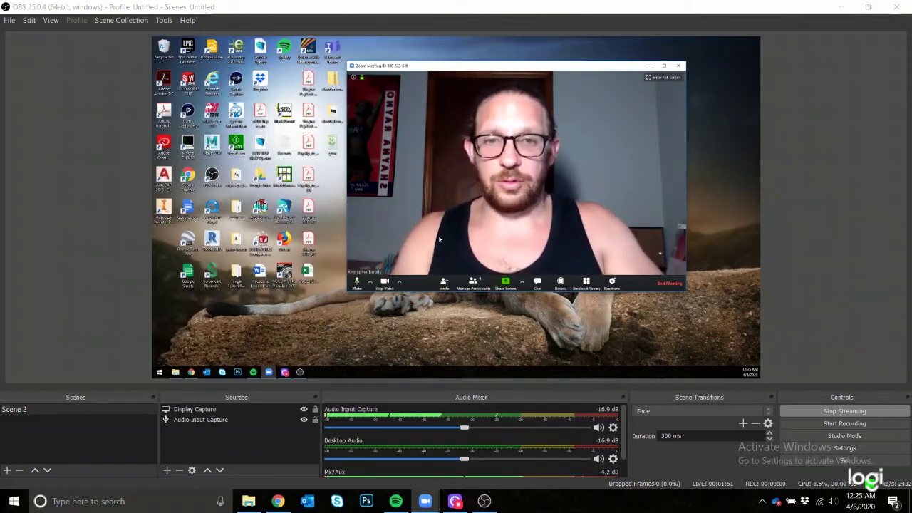
left_click(471, 476)
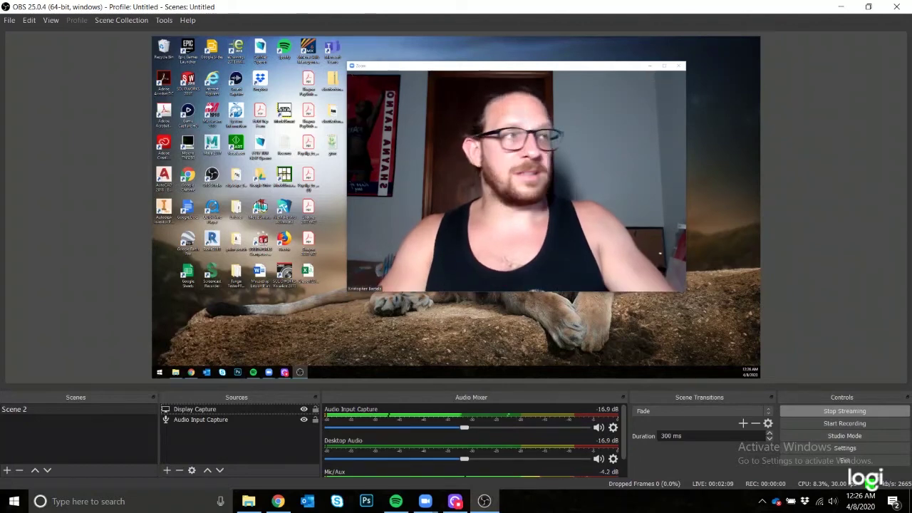
left_click(664, 67)
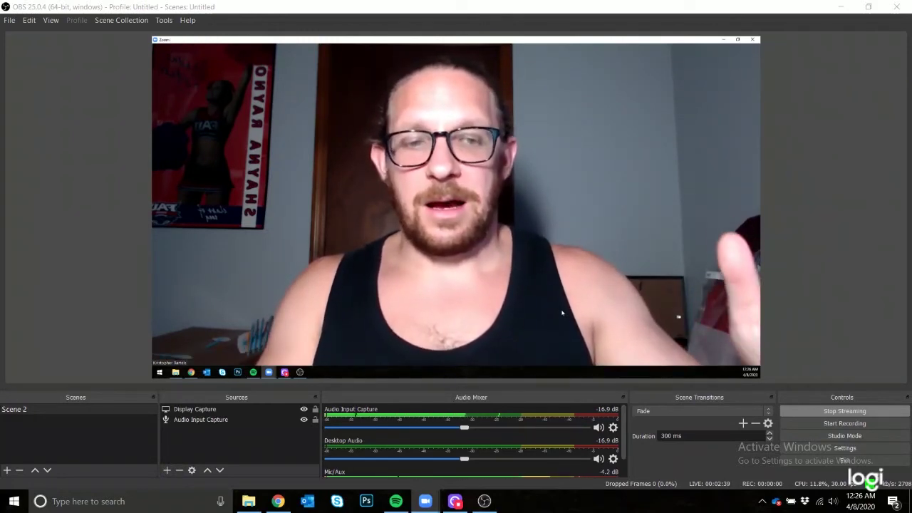
Step: Switch to the YouTube Studio dashboard, GO LIVE with the Zoom Tutorial broadcast, and review the stream settings
key("alt+Tab")
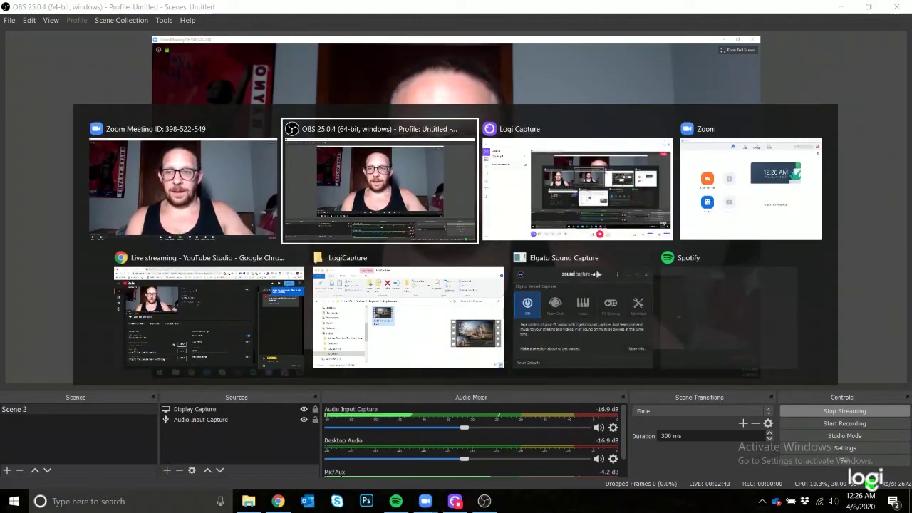
left_click(218, 304)
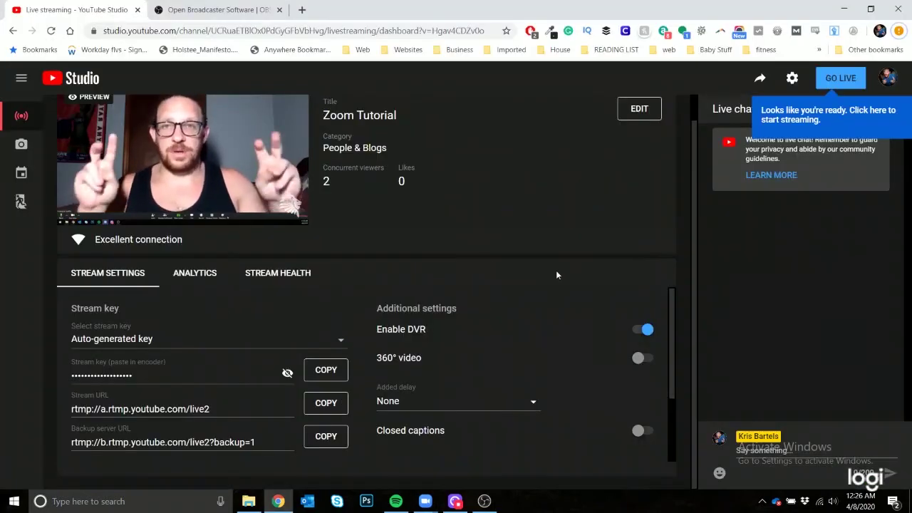
left_click(841, 79)
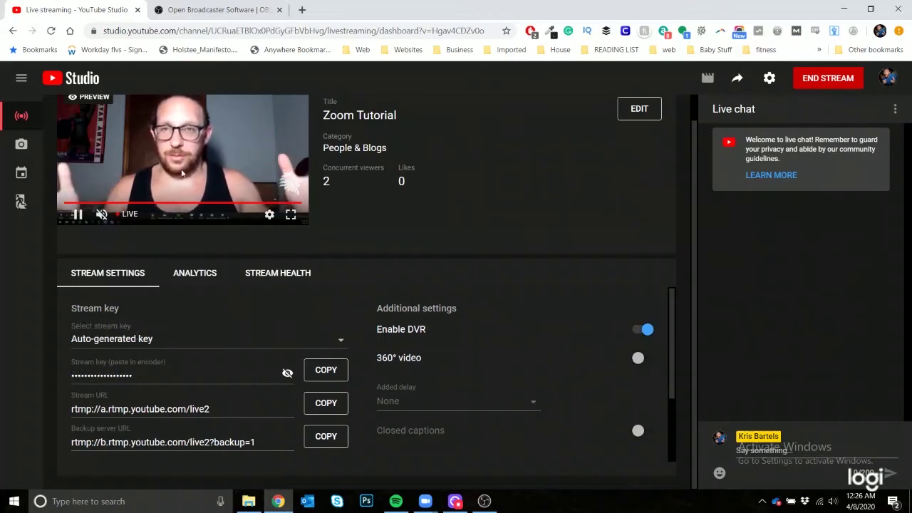
scroll(220, 300, "down", 3)
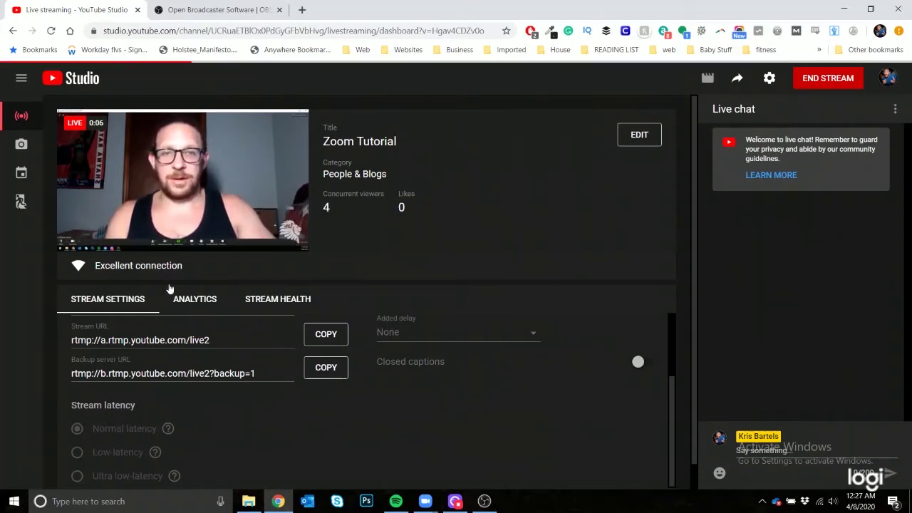
key("alt+Tab")
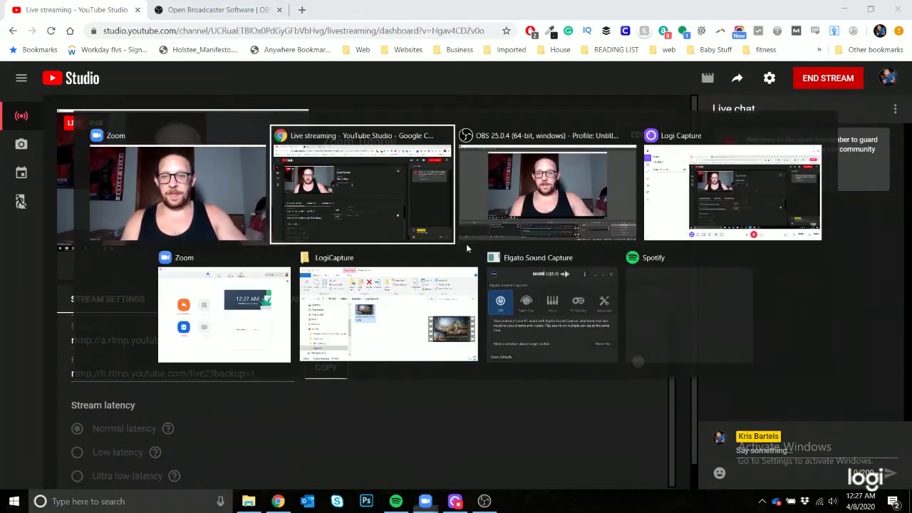
Step: With OBS in front, open the Windows Taskbar settings from the taskbar, scroll through them, and close them
left_click(468, 243)
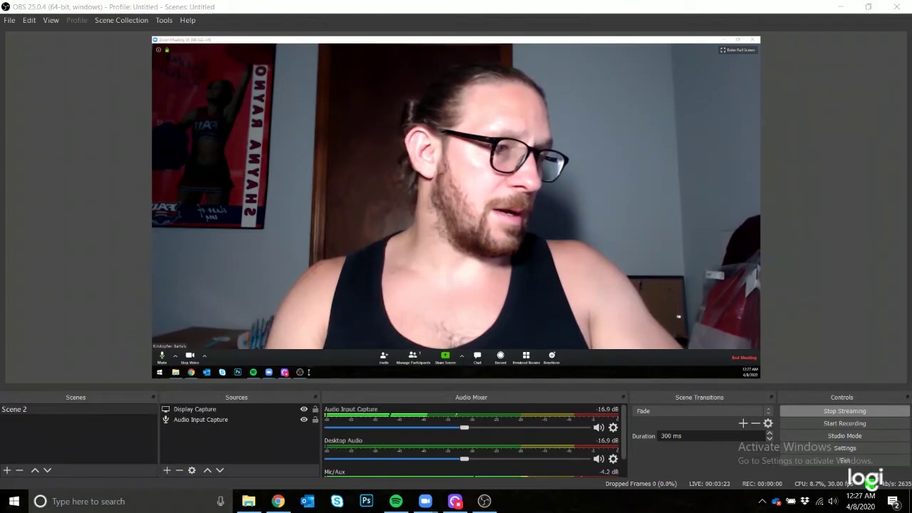
right_click(317, 372)
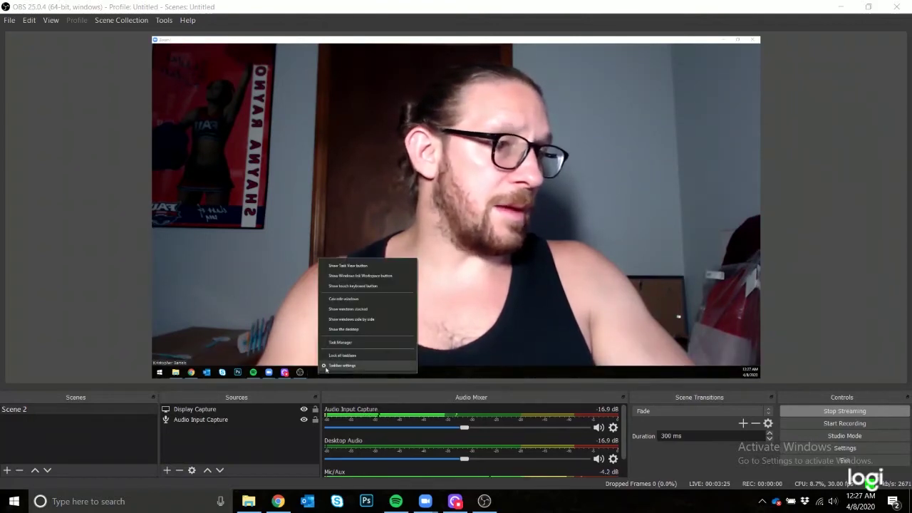
left_click(331, 367)
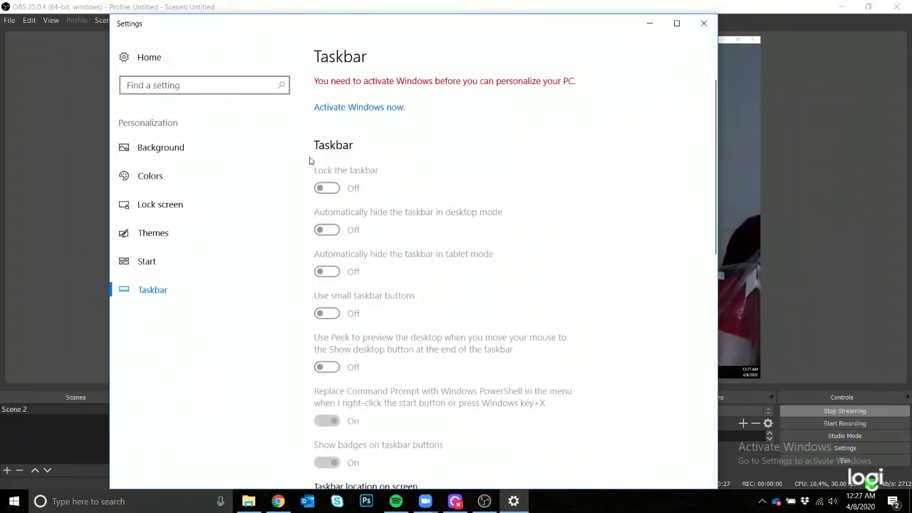
scroll(373, 183, "down", 10)
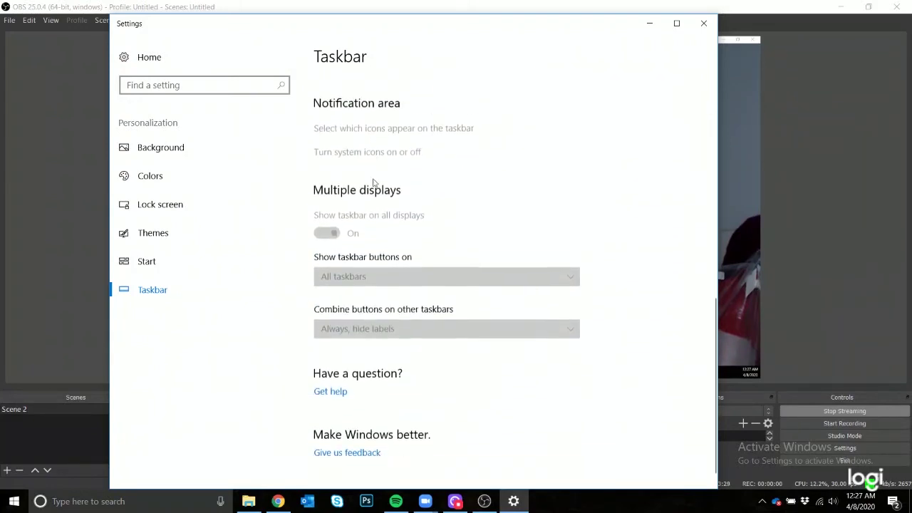
left_click(704, 25)
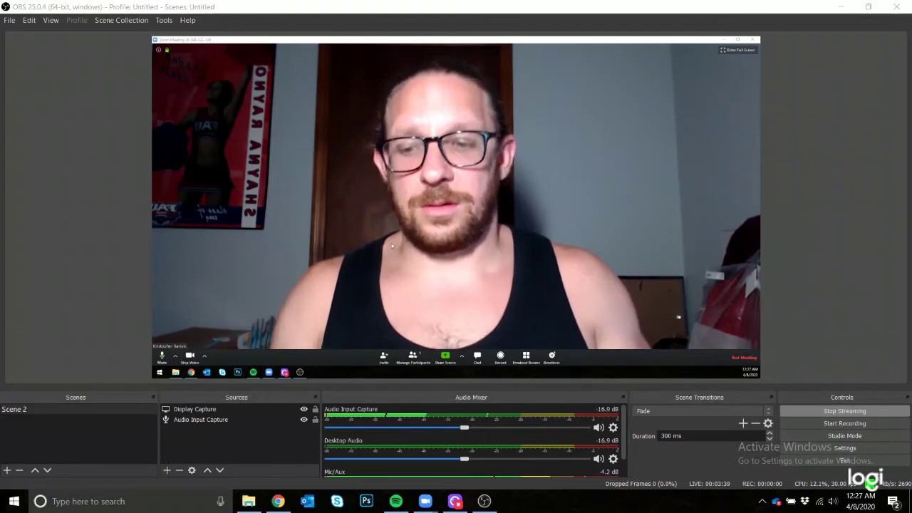
Step: Switch to the Zoom meeting window, then on to the YouTube Studio dashboard in Chrome
key("alt+Tab")
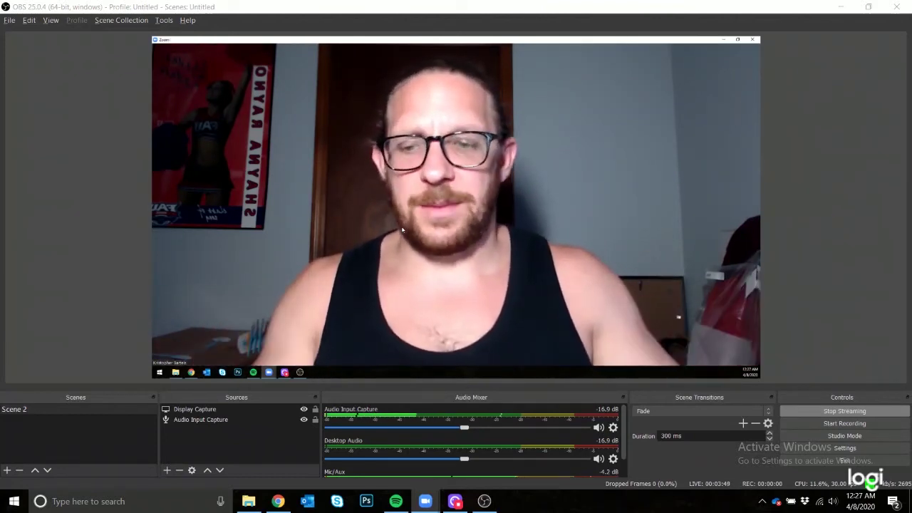
key("alt+Tab")
key("alt+Tab")
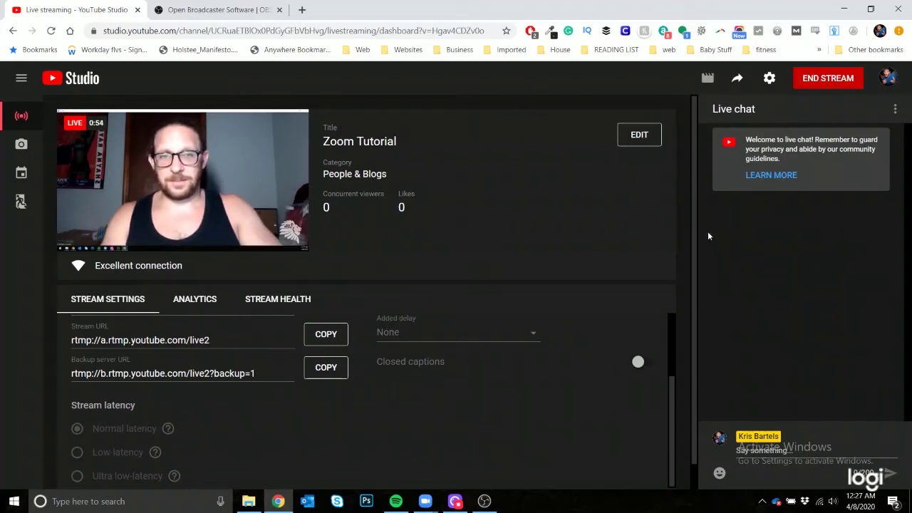
Step: Go to the Zoom window, return to YouTube Studio, then bring OBS to the front
key("alt+Tab")
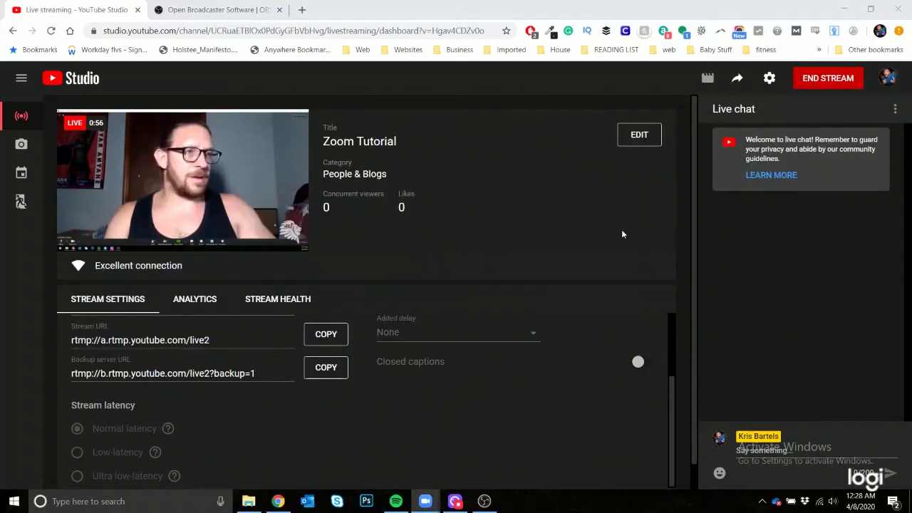
key("alt+Tab")
key("alt+Tab")
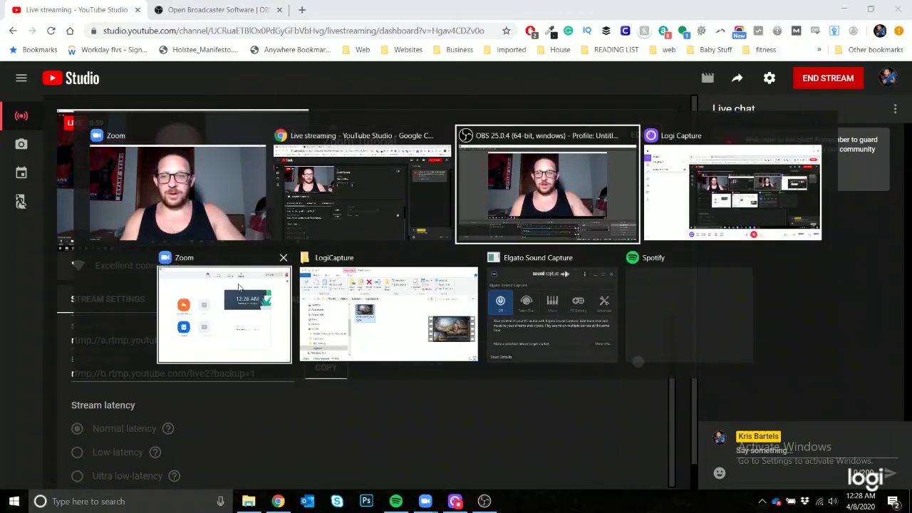
left_click(224, 188)
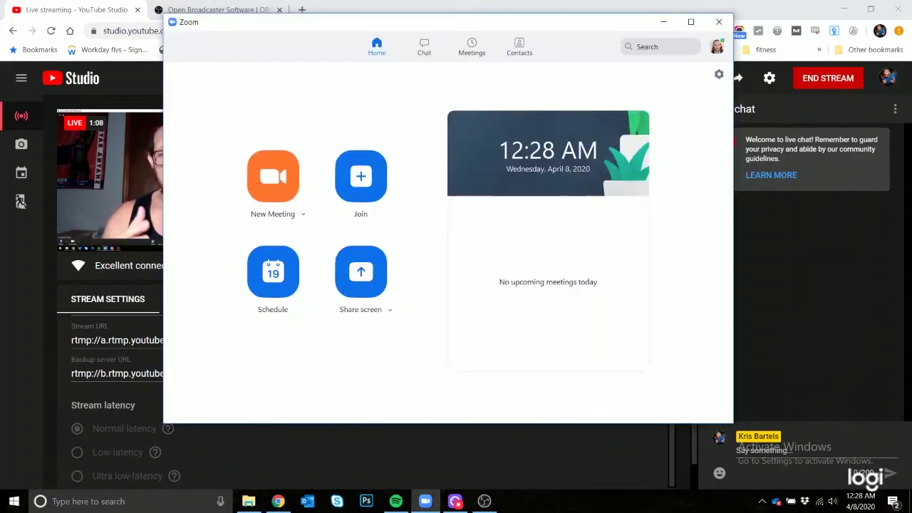
left_click(743, 7)
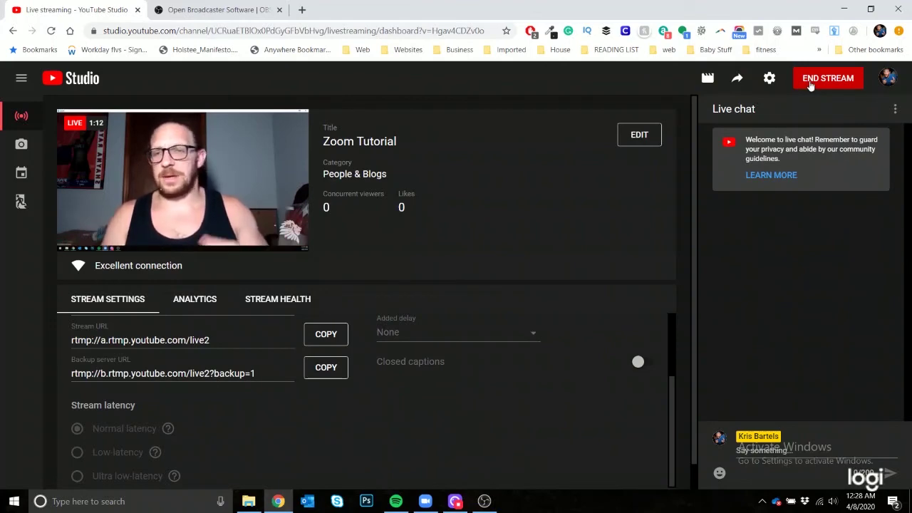
left_click(485, 501)
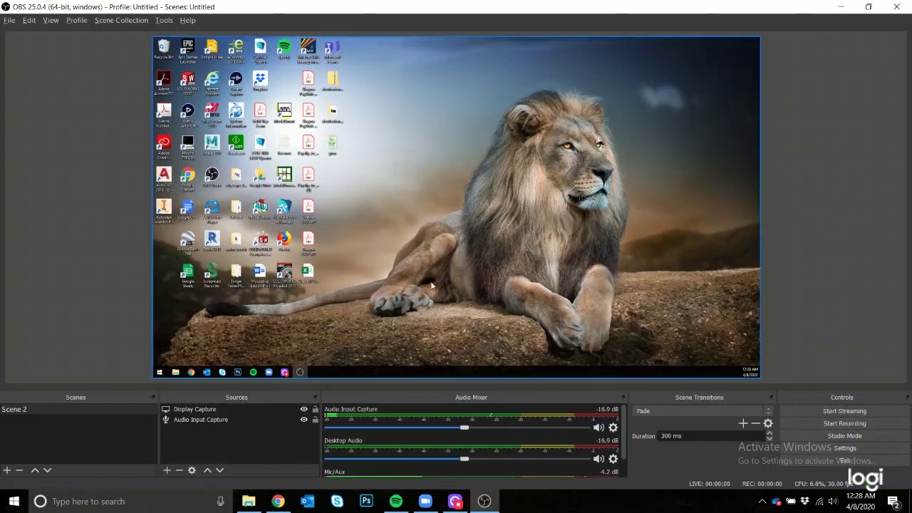
Step: End the Zoom Tutorial live stream in YouTube Studio after one cancelled attempt, then return to OBS
key("alt+Tab")
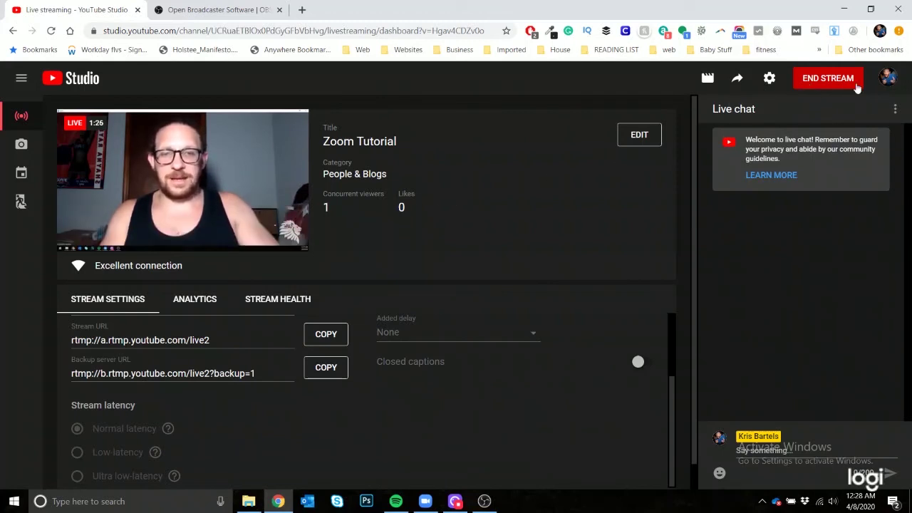
left_click(828, 79)
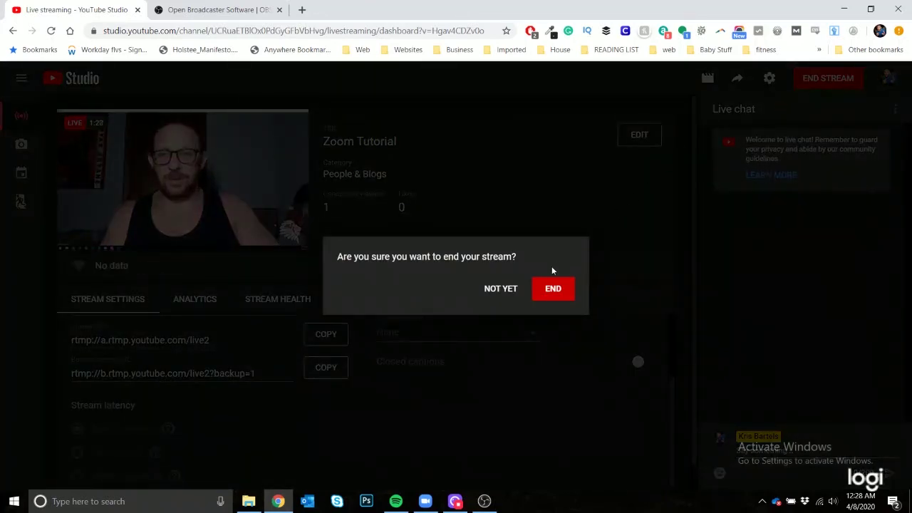
left_click(500, 288)
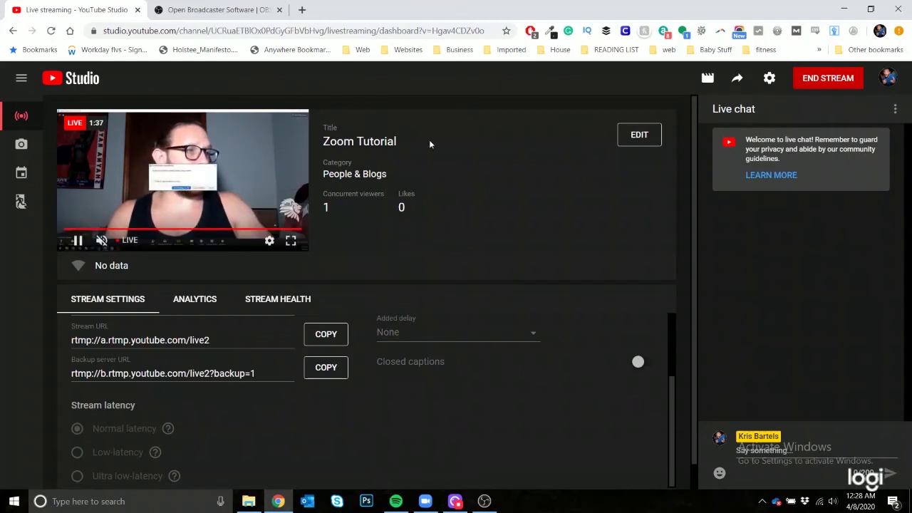
left_click(816, 80)
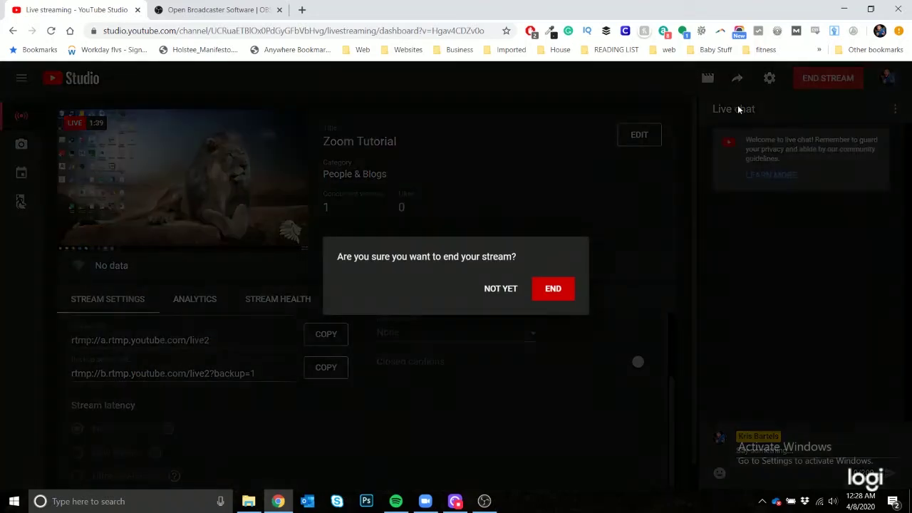
left_click(546, 292)
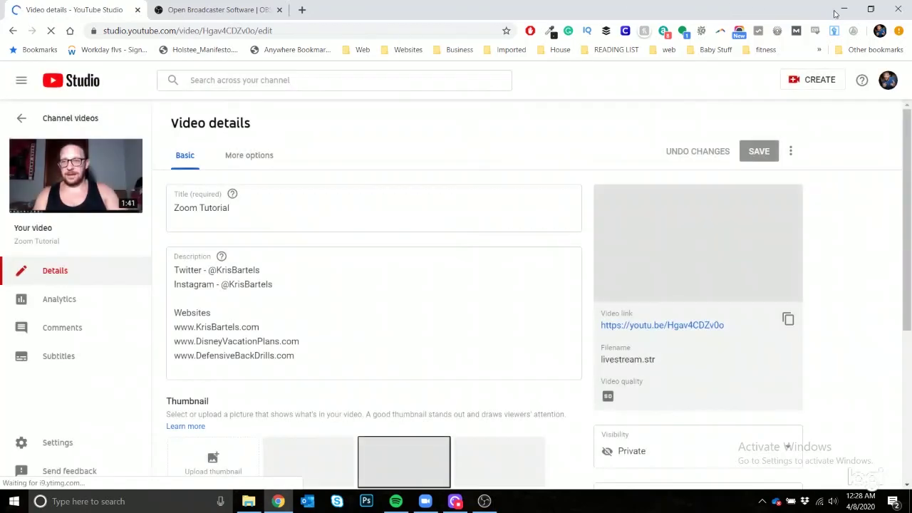
key("alt+Tab")
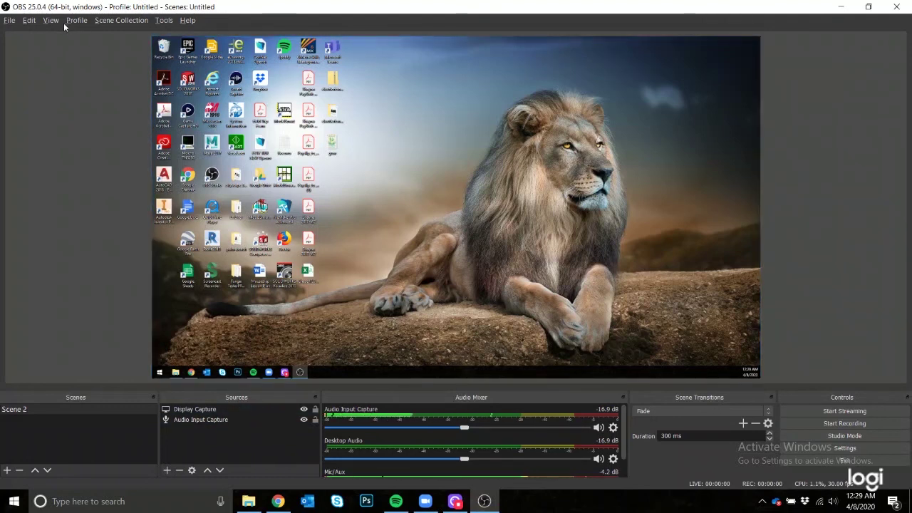
Step: Add a Video Capture Device webcam source to Scene 2 under its default name and settings
left_click(168, 471)
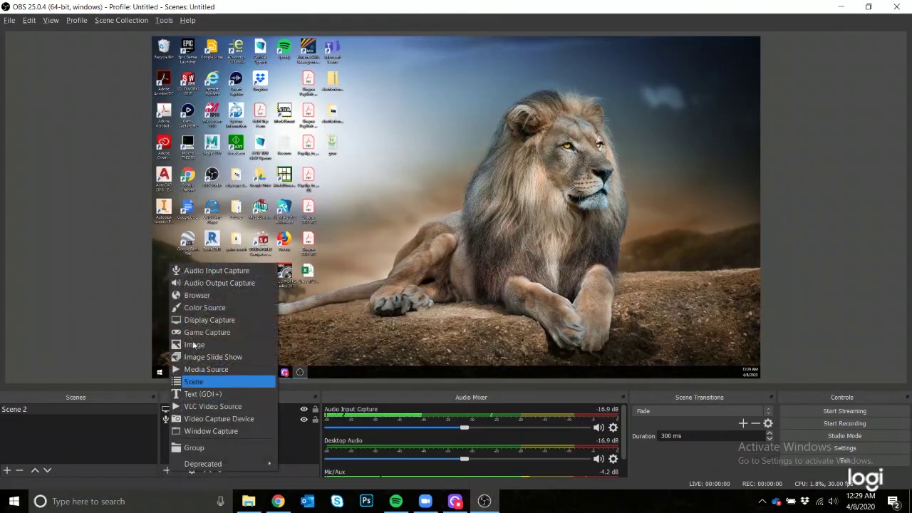
left_click(211, 418)
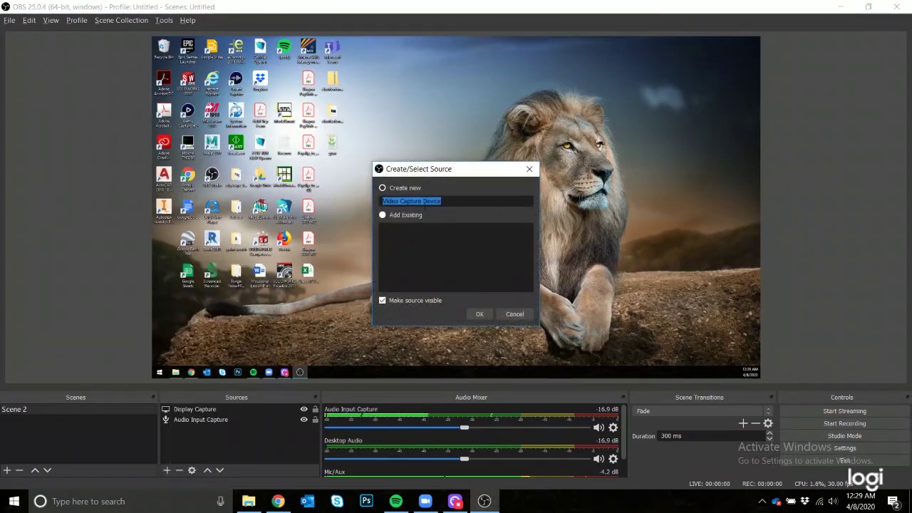
left_click(472, 317)
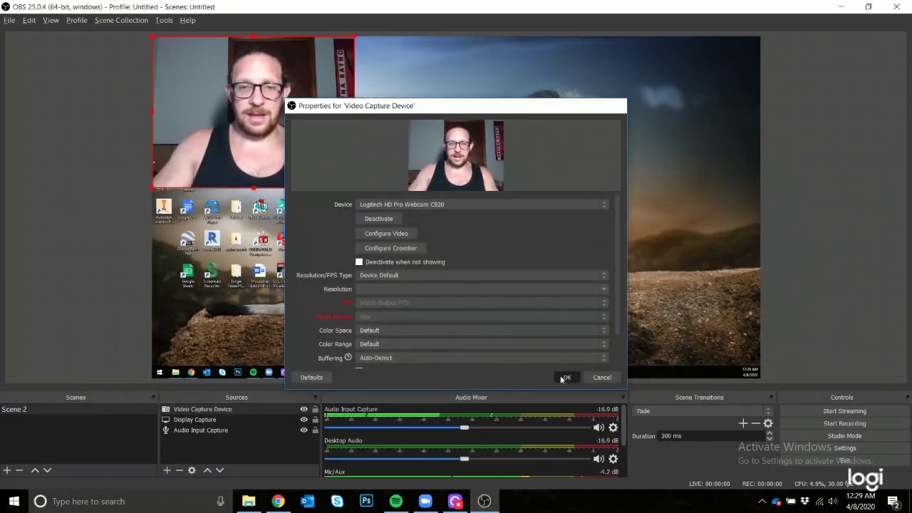
left_click(565, 377)
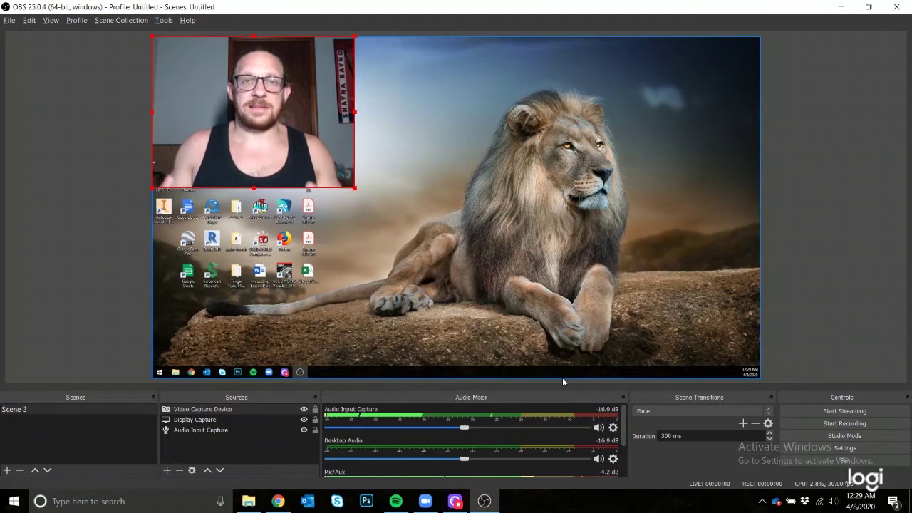